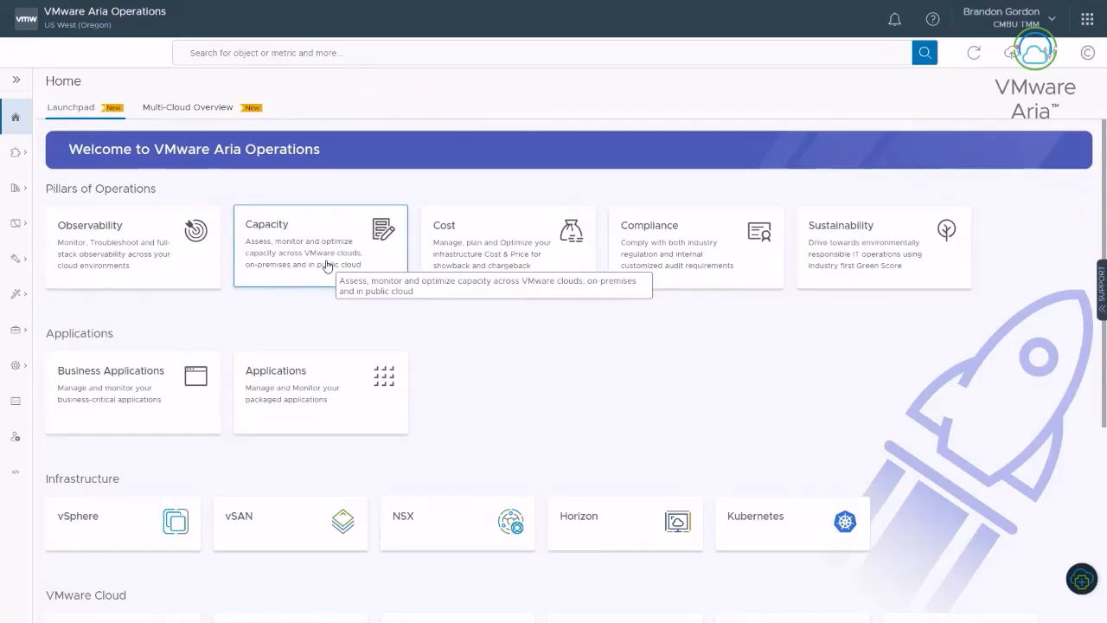
# - Open the Reclaim view from the Capacity pillar and select All Datacenters as the scope
pyautogui.click(327, 264)
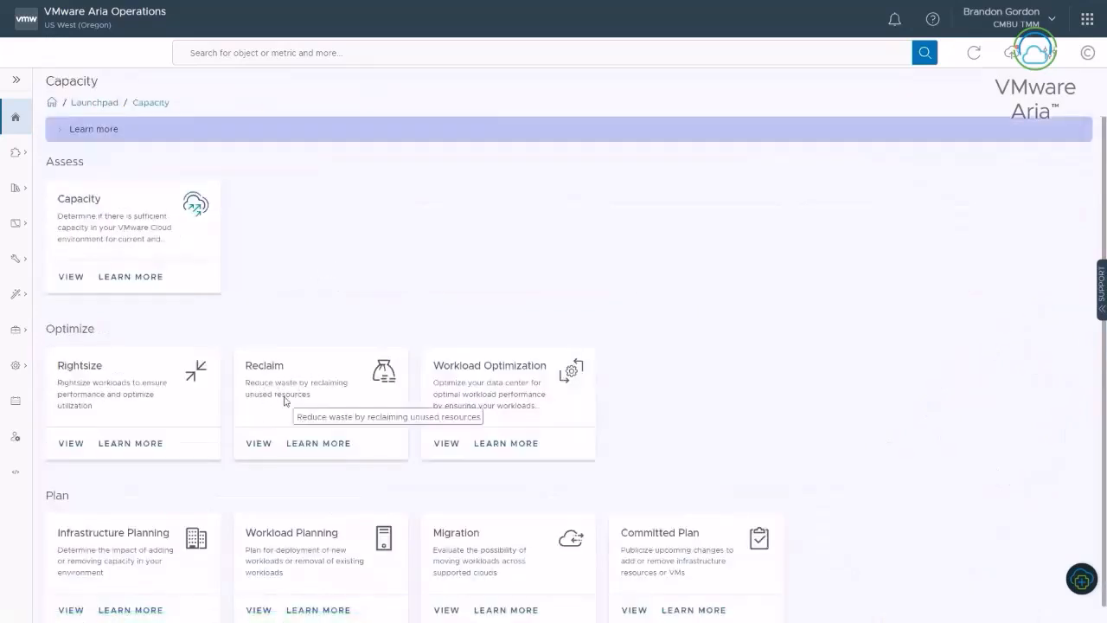
pyautogui.click(262, 445)
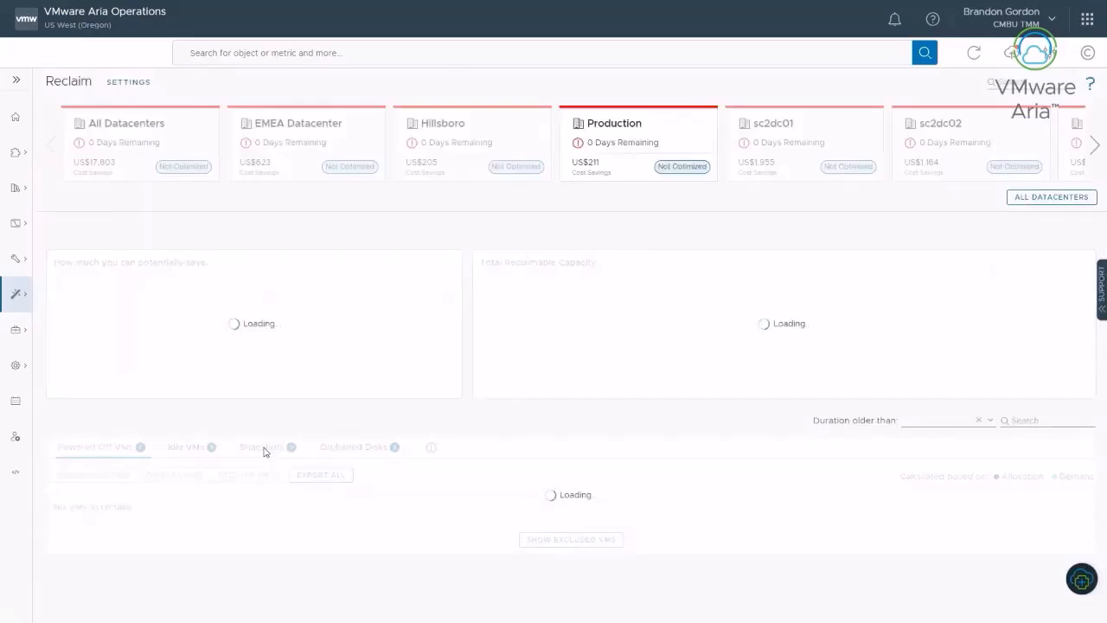
pyautogui.click(127, 134)
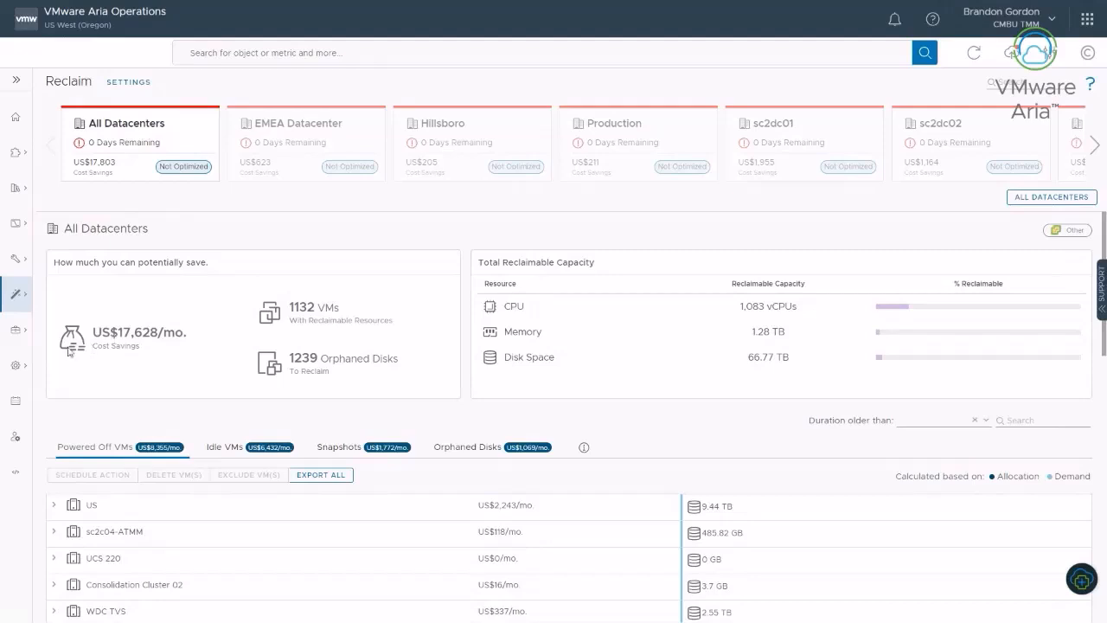
# - Examine the potential monthly cost savings, reclaimable VMs, orphaned disks, and the total reclaimable CPU, memory and disk space
pyautogui.moveTo(110, 332); pyautogui.dragTo(184, 331)
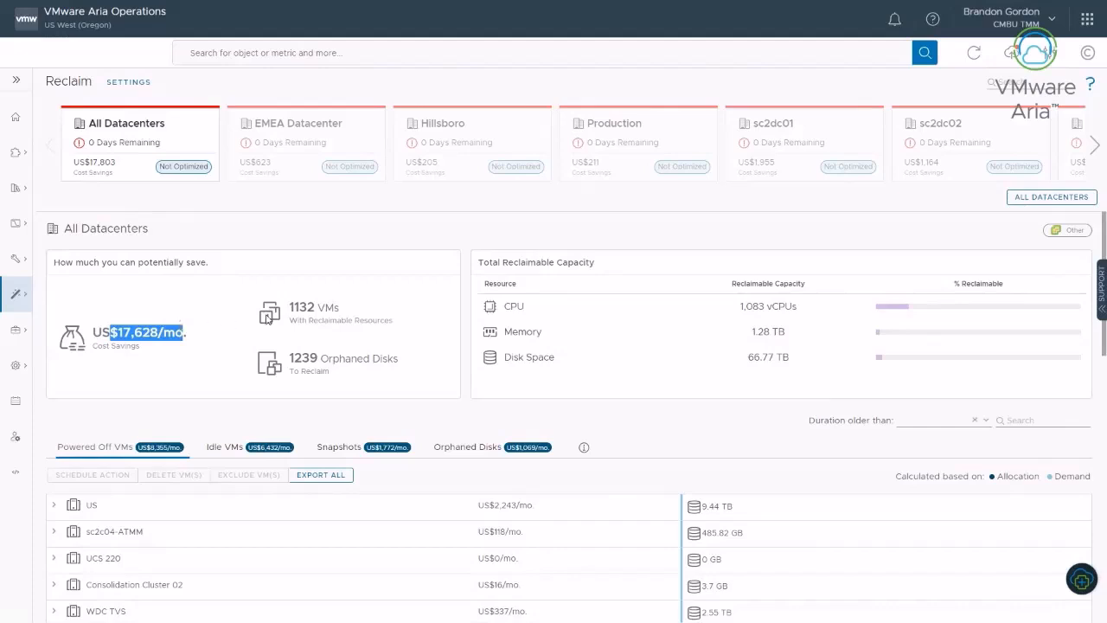
pyautogui.click(302, 309)
pyautogui.doubleClick(302, 310)
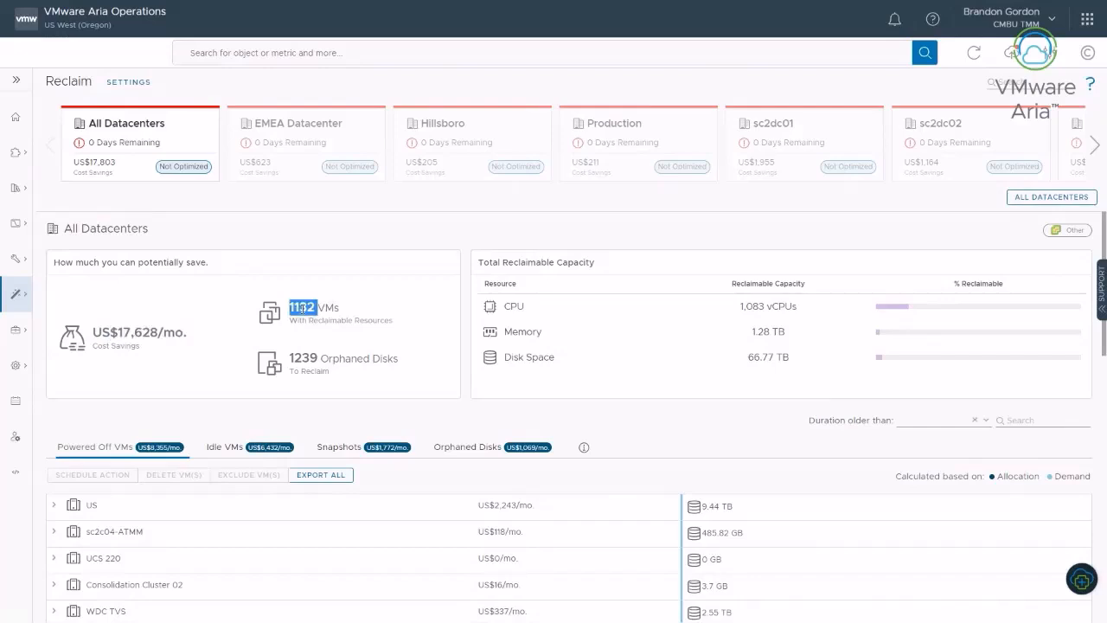
pyautogui.doubleClick(306, 356)
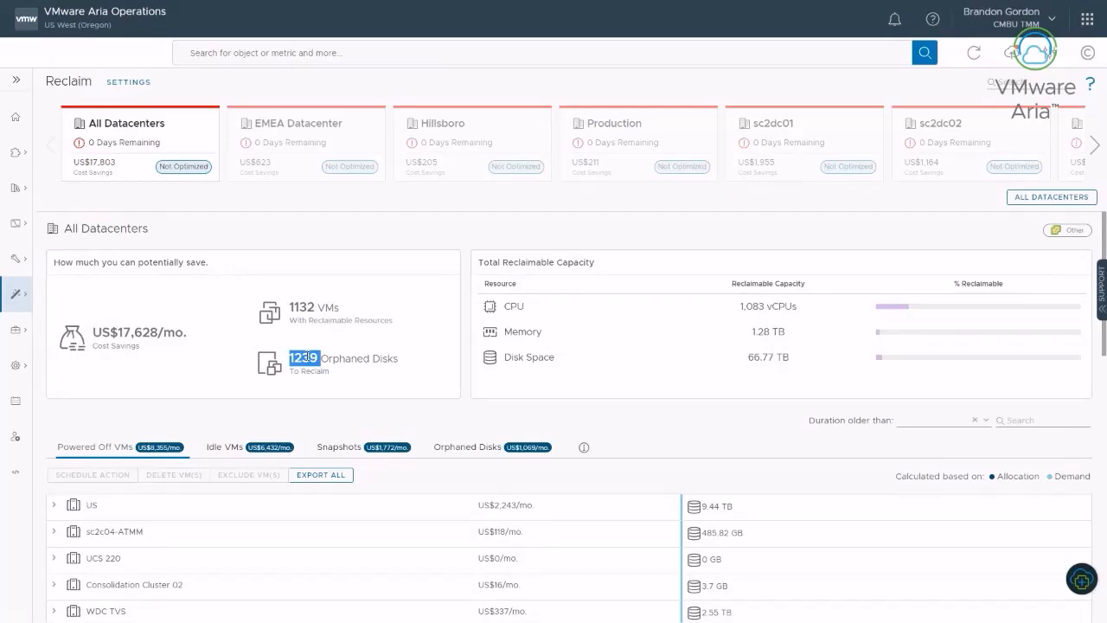
pyautogui.click(749, 306)
pyautogui.doubleClick(748, 307)
pyautogui.moveTo(741, 306); pyautogui.dragTo(810, 306)
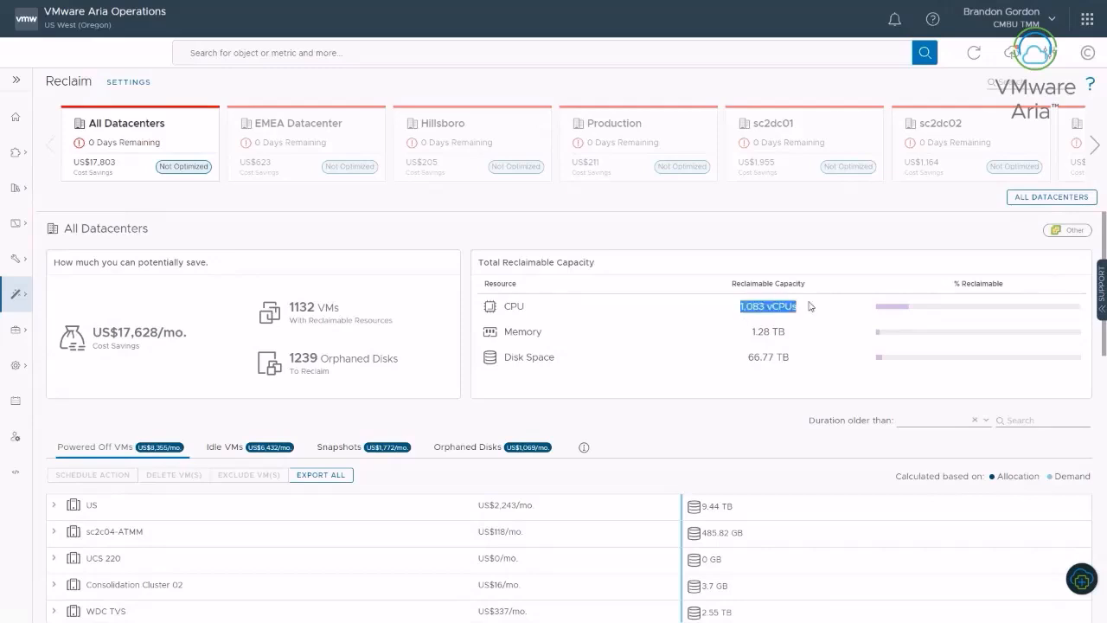
pyautogui.click(757, 336)
pyautogui.moveTo(757, 335); pyautogui.dragTo(804, 339)
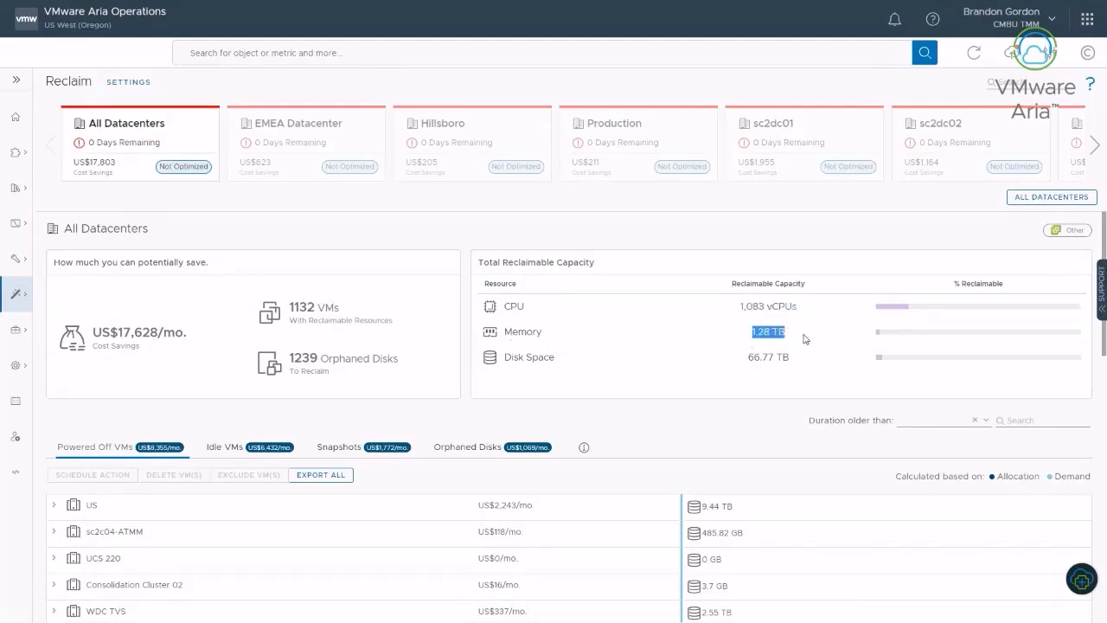
pyautogui.moveTo(797, 358); pyautogui.dragTo(747, 358)
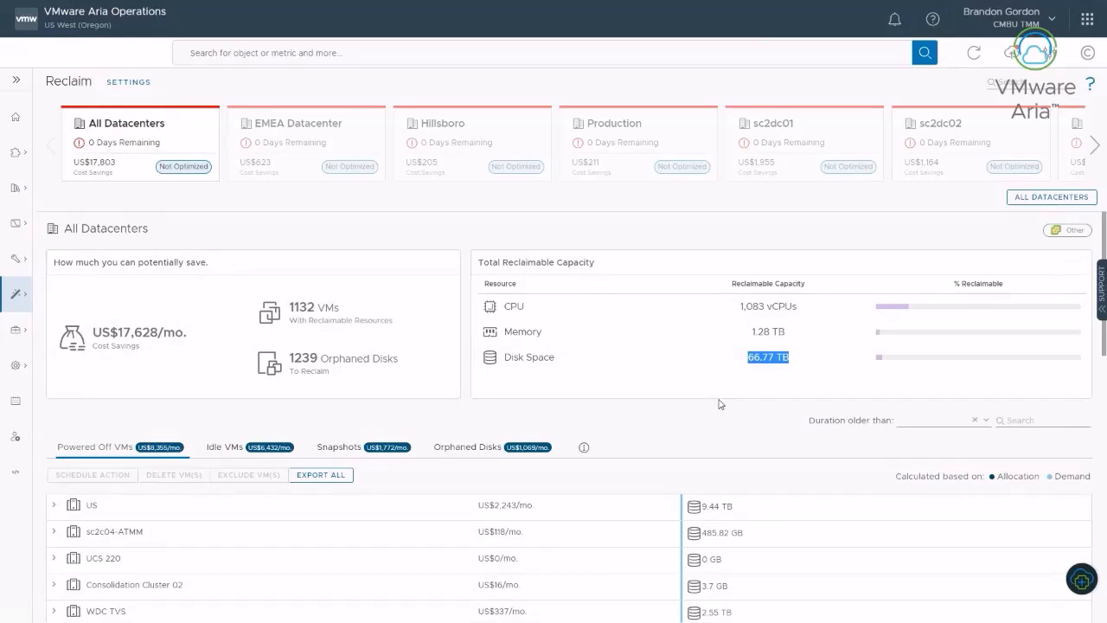
# - Expand the US cluster under powered-off VMs, select vRNI-FieldDemo-Platform-1 and review its cost savings, reclaimable disk space and duration
pyautogui.scroll(-2, 692, 398)
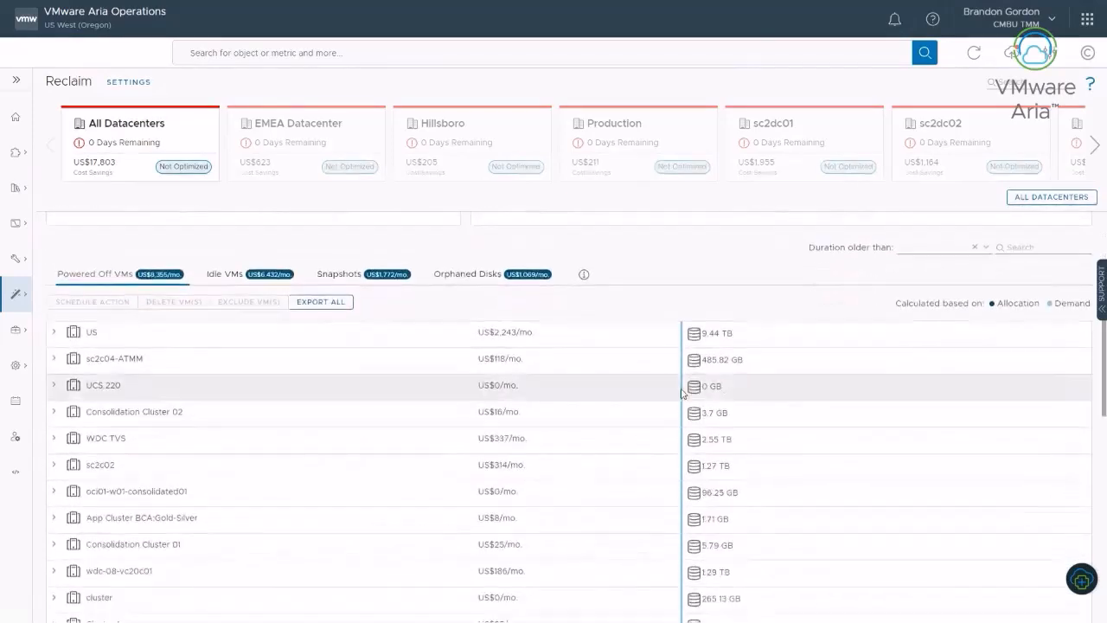
pyautogui.click(54, 332)
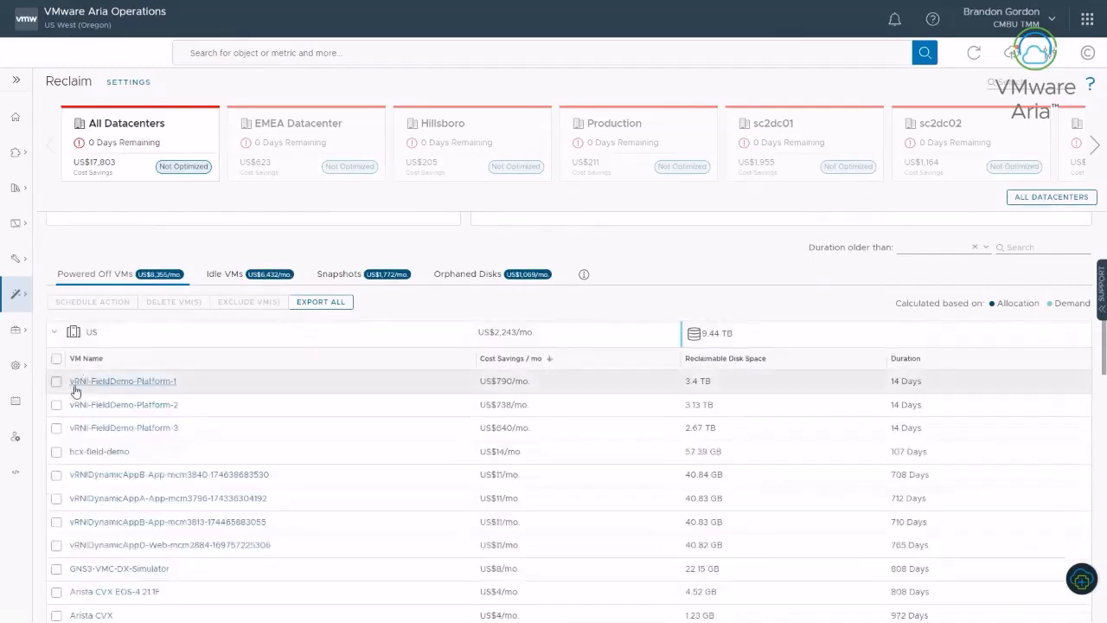
pyautogui.click(55, 381)
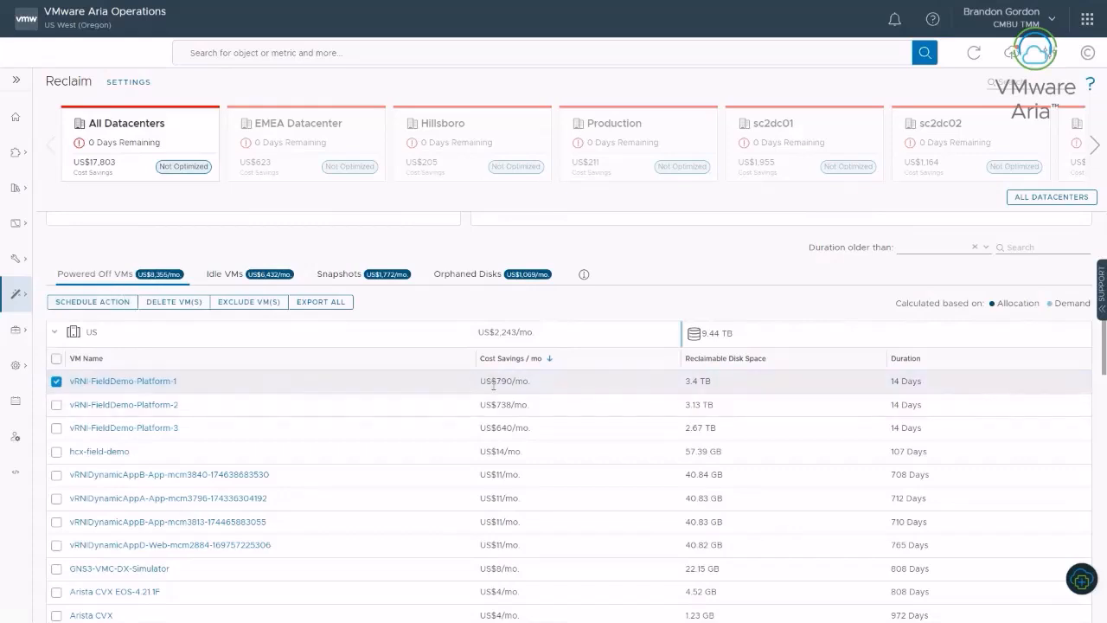
pyautogui.moveTo(475, 383); pyautogui.dragTo(541, 385)
pyautogui.moveTo(684, 380); pyautogui.dragTo(713, 386)
pyautogui.moveTo(889, 381); pyautogui.dragTo(941, 382)
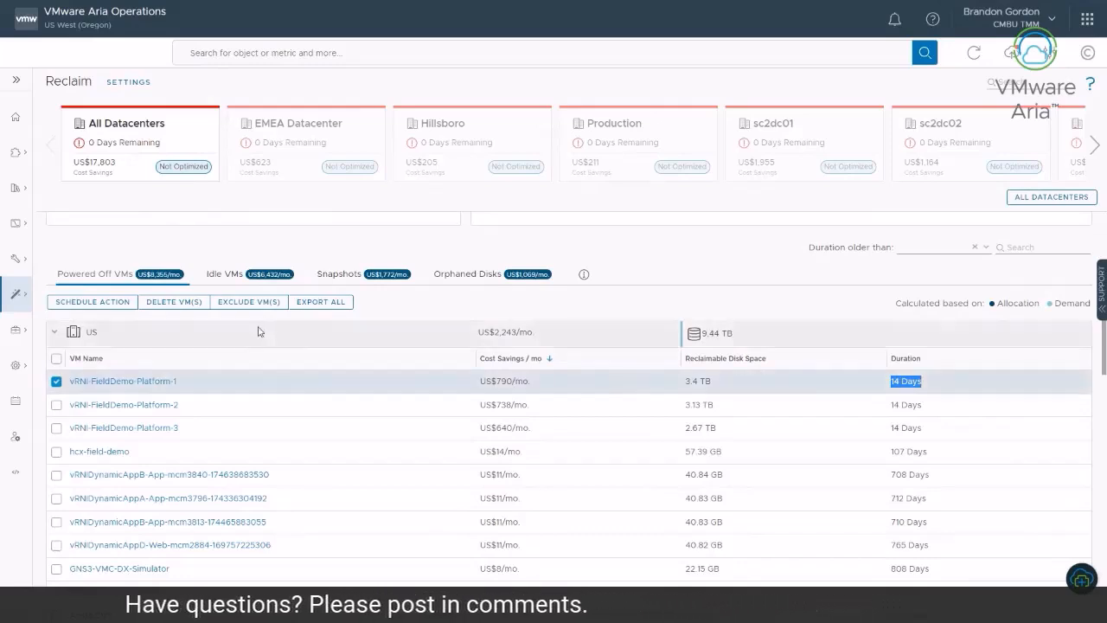
# - Draft a scheduled deletion job named "Delete VM" starting 6/24/23 with email updates enabled, and cancel it
pyautogui.click(92, 302)
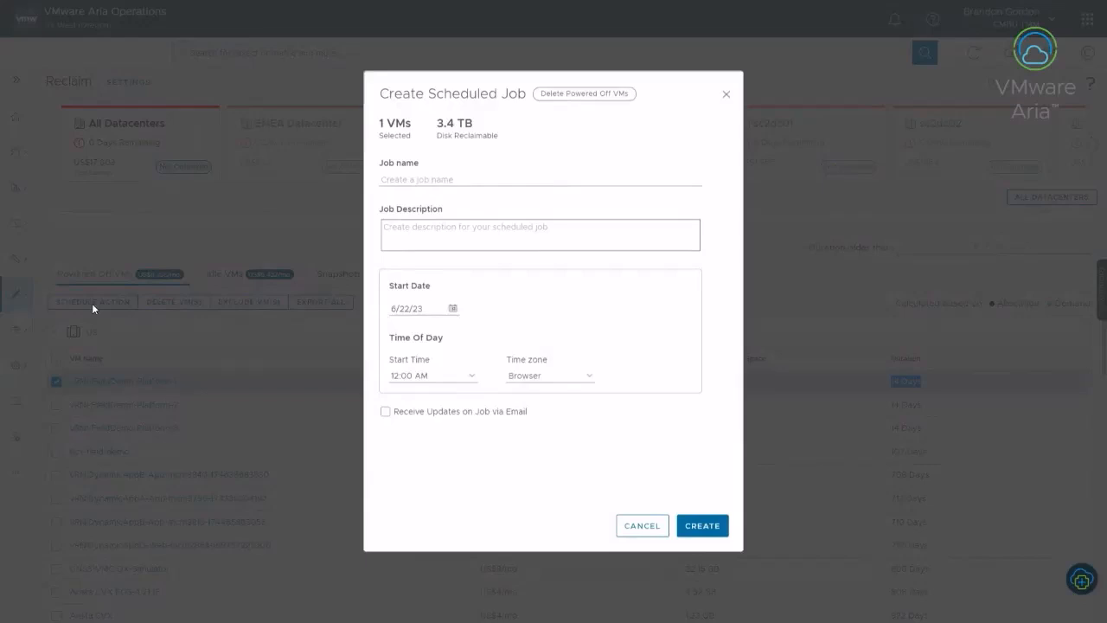
pyautogui.click(413, 182)
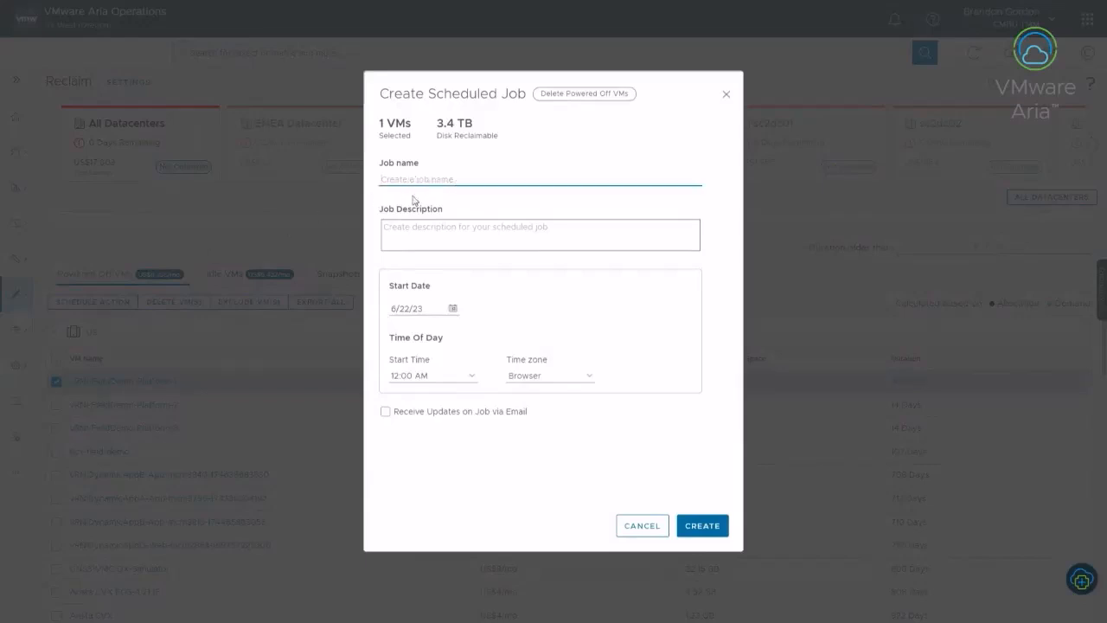
pyautogui.write('Delete VM')
pyautogui.click(453, 308)
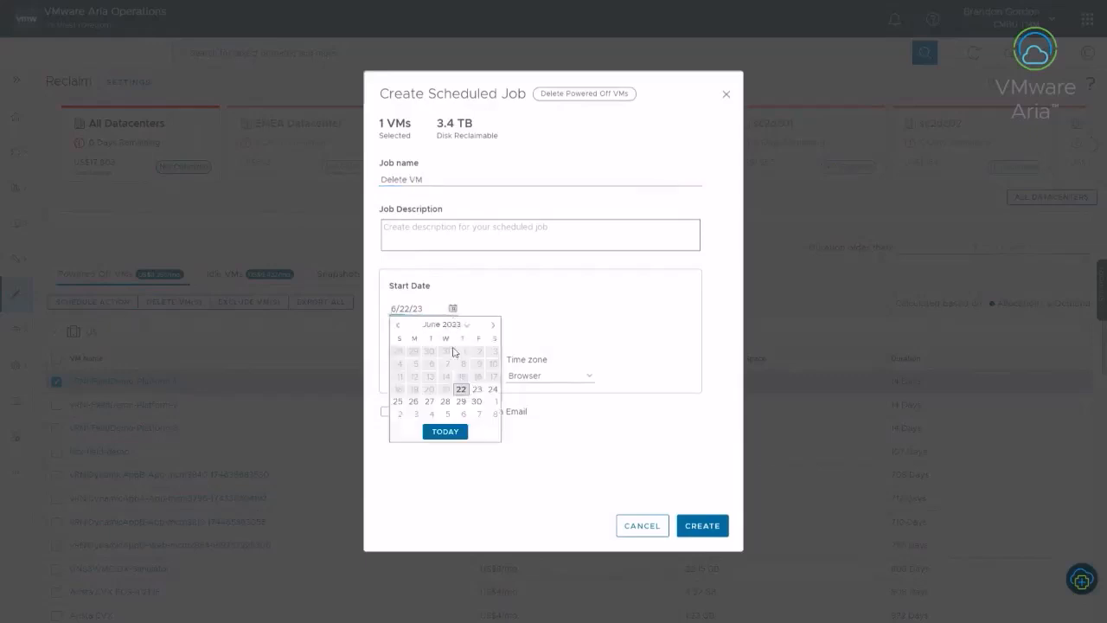
pyautogui.click(493, 389)
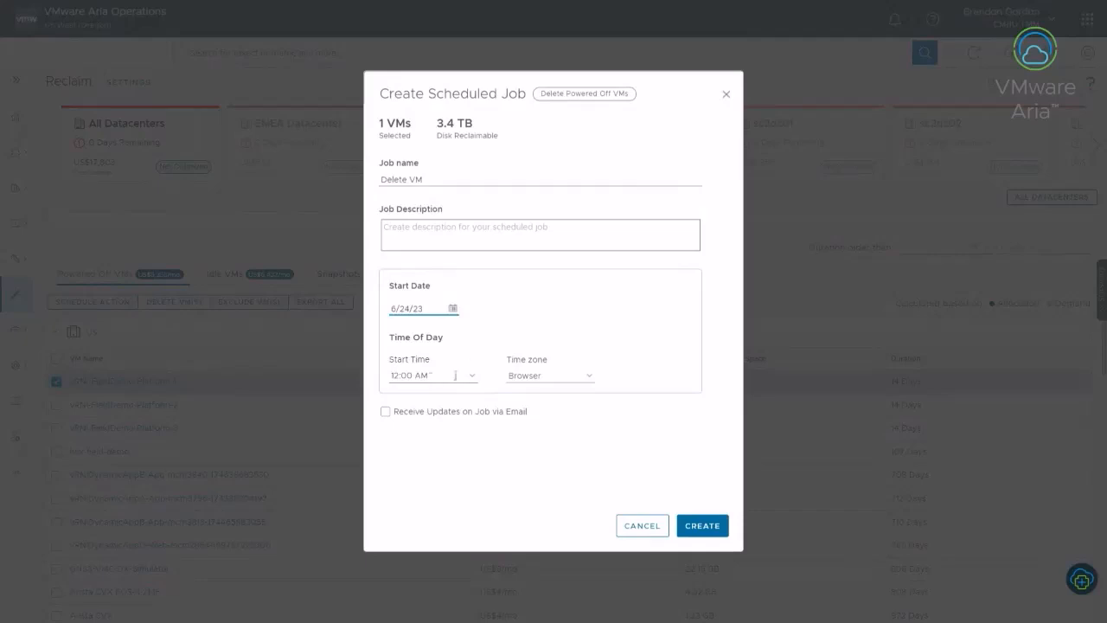
pyautogui.click(497, 412)
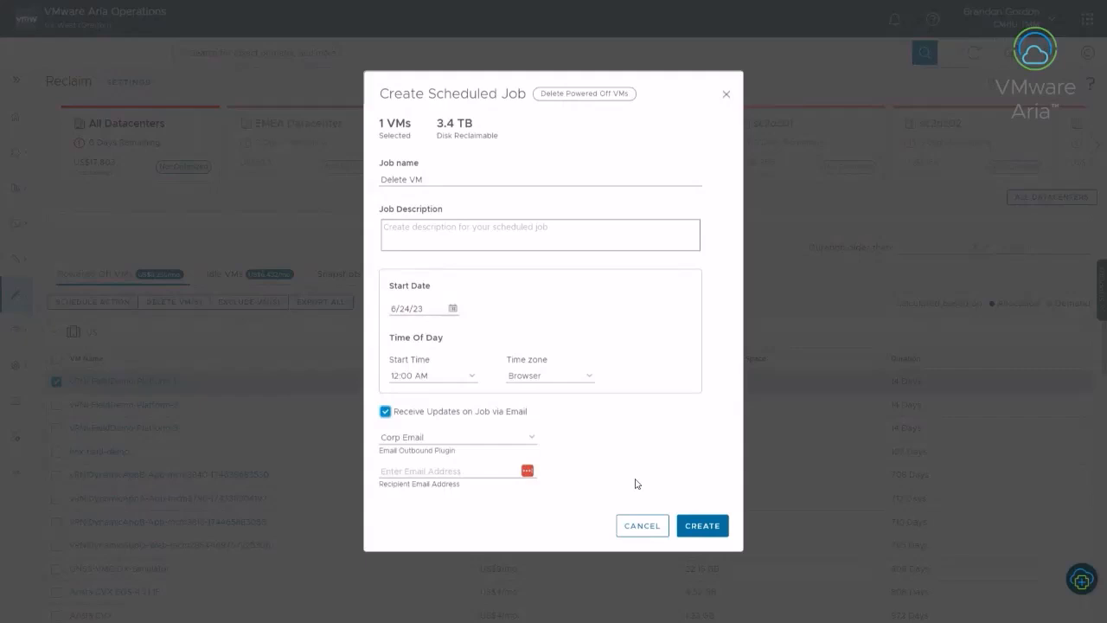
pyautogui.click(643, 526)
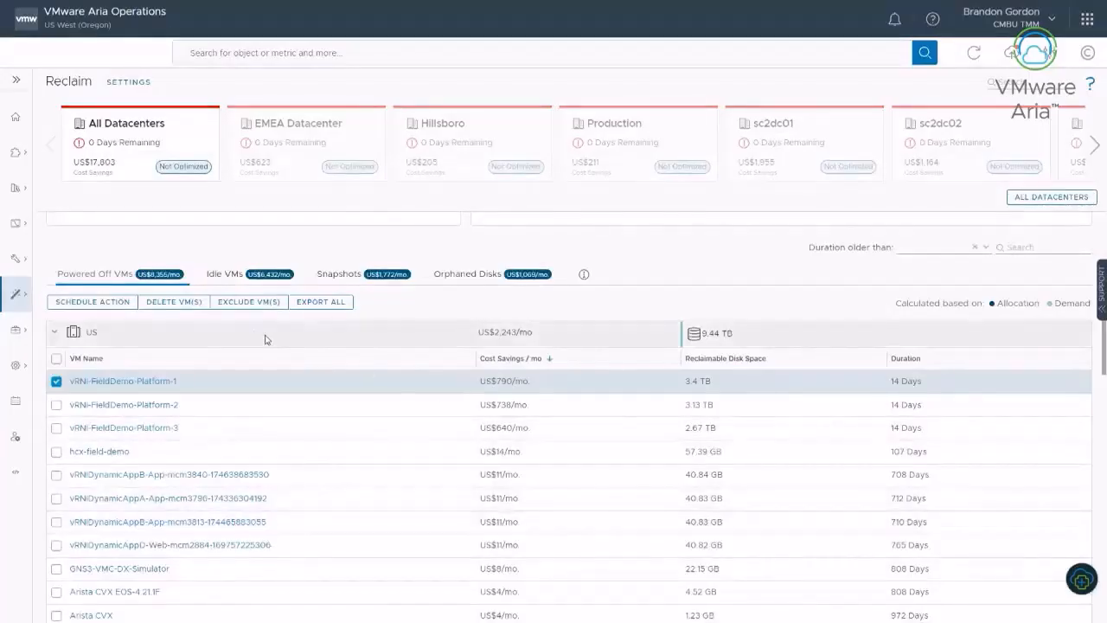
# - Preview and cancel the immediate deletion of vRNI-FieldDemo-Platform-1, and exclude that VM from reclamation
pyautogui.click(180, 305)
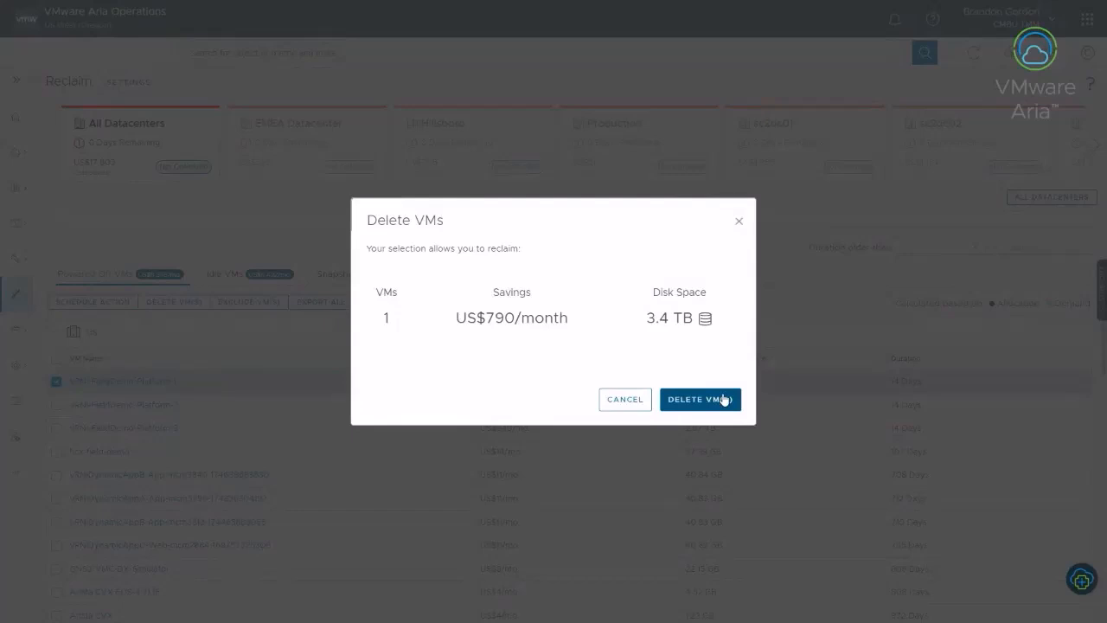
pyautogui.click(634, 397)
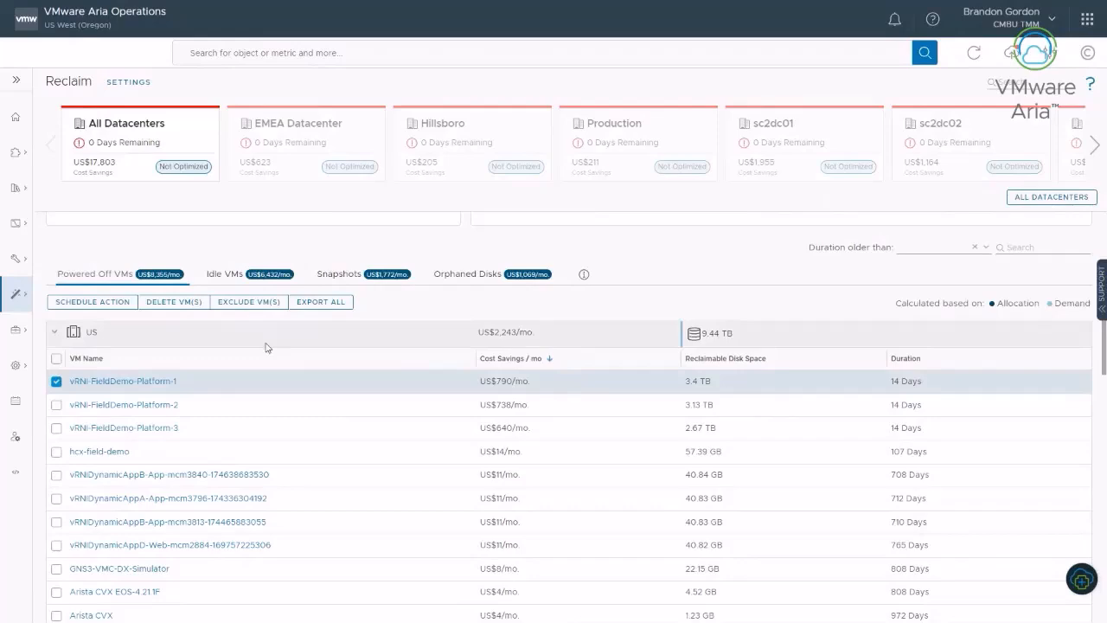
pyautogui.click(246, 303)
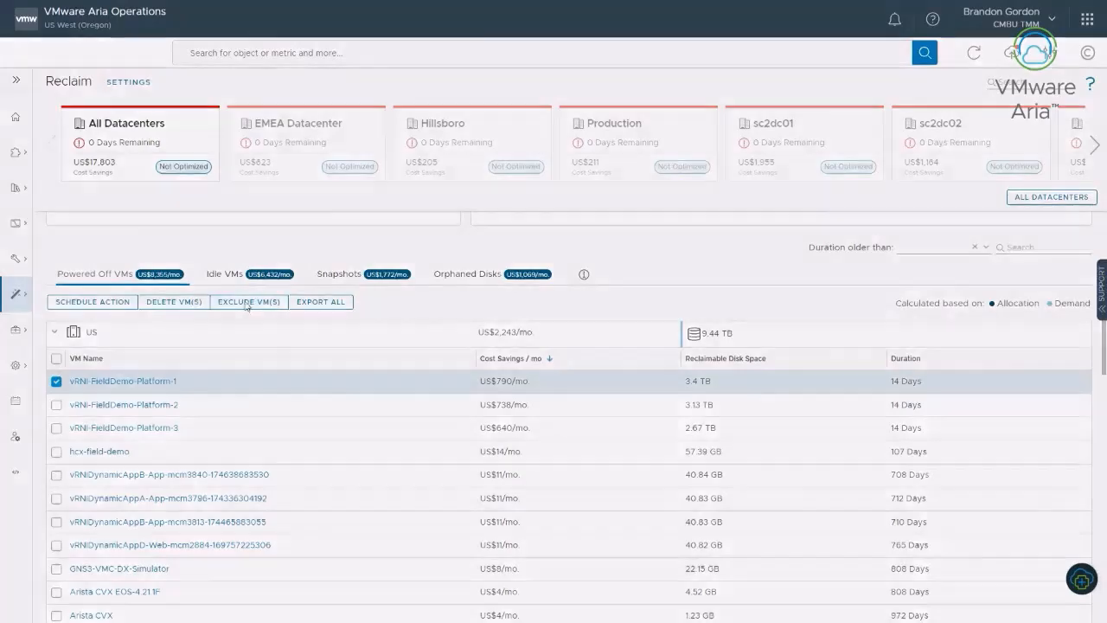
pyautogui.click(664, 380)
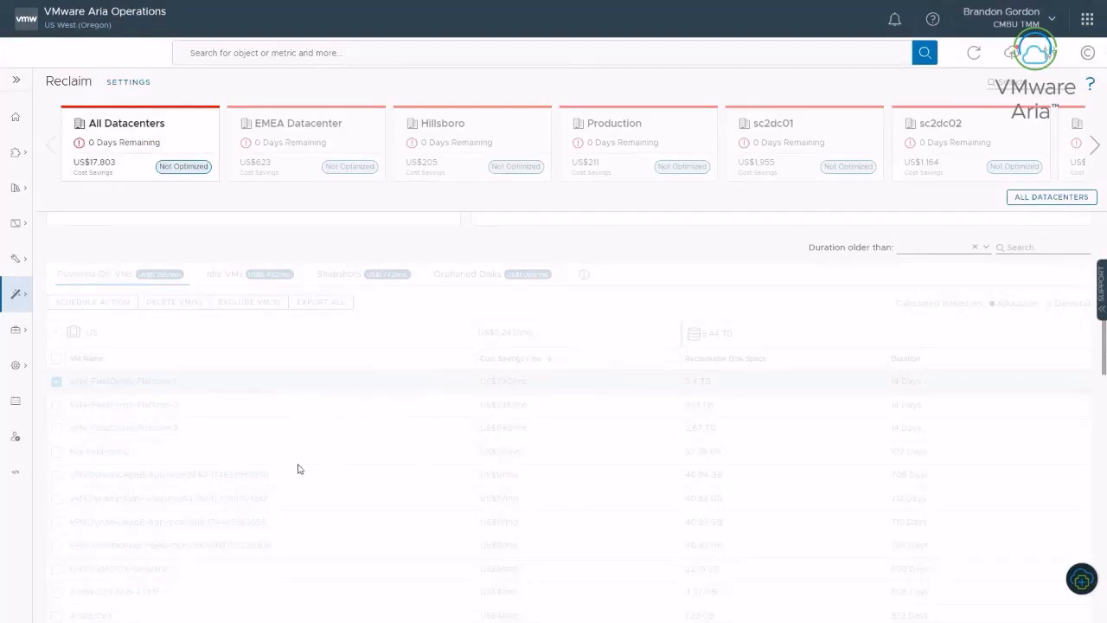
# - Show the excluded VMs below the cluster list and include vRNI-FieldDemo-Platform-1 in reclamation again
pyautogui.scroll(-5, 474, 507)
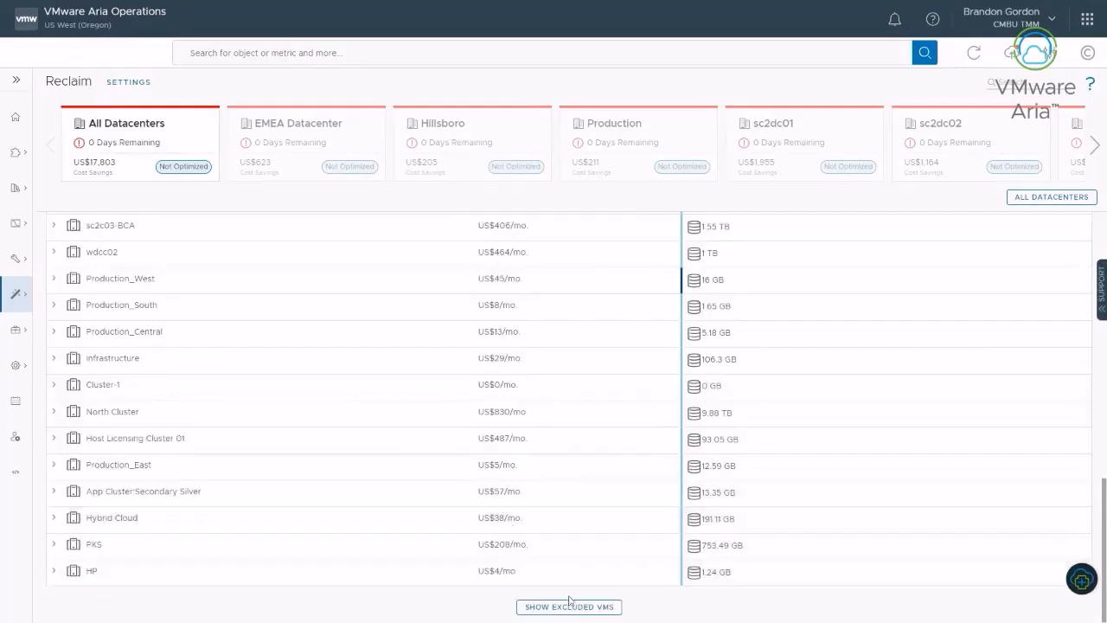
pyautogui.click(567, 606)
pyautogui.scroll(-2, 566, 510)
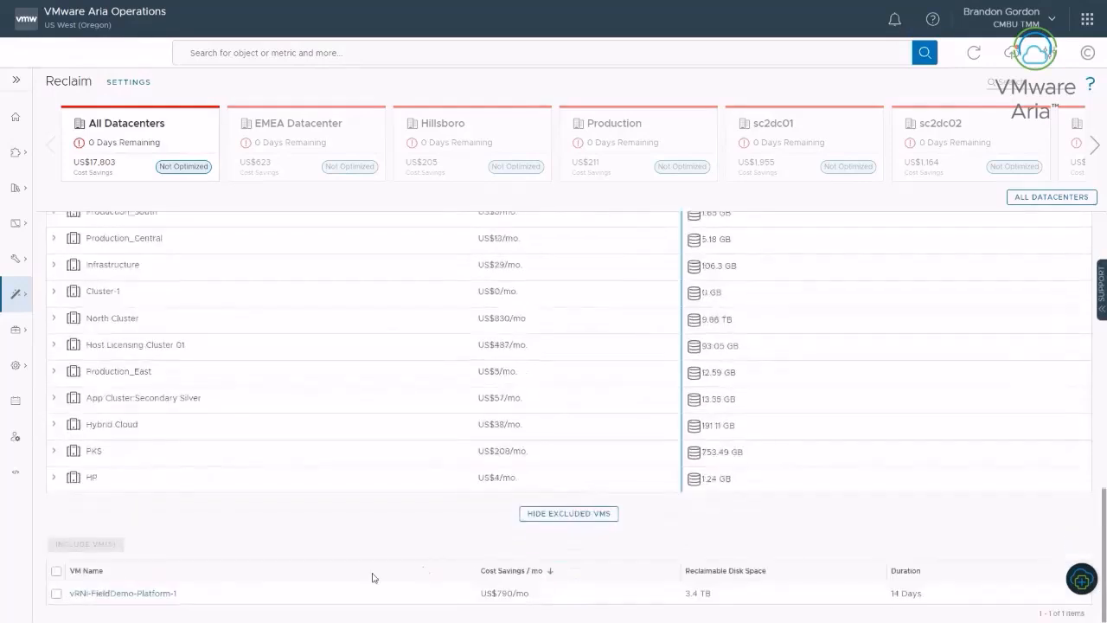
pyautogui.click(56, 593)
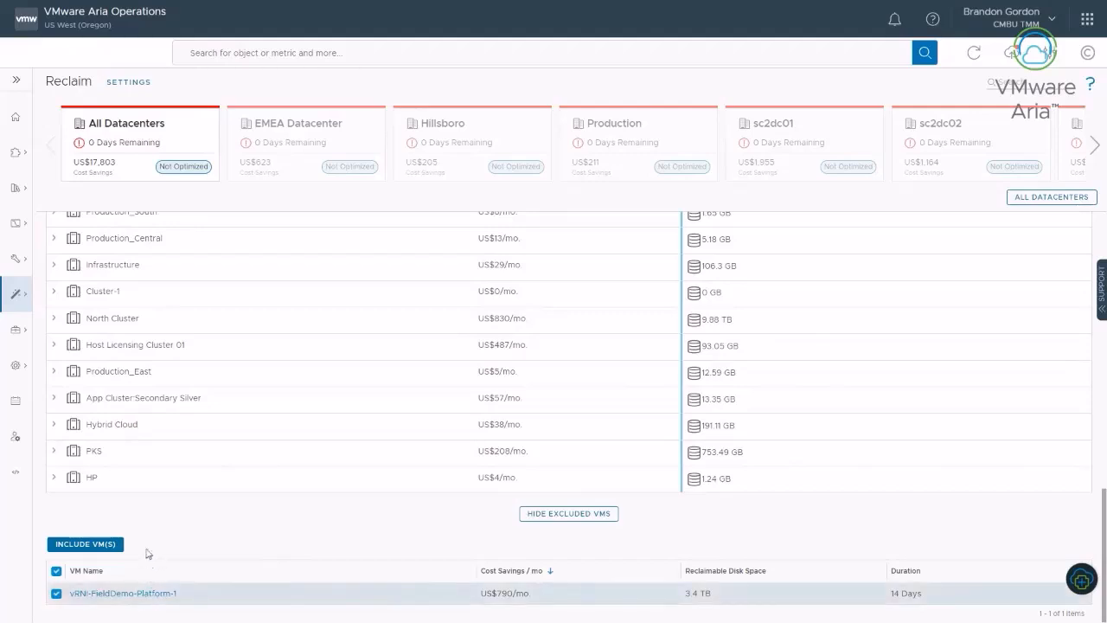
pyautogui.click(87, 544)
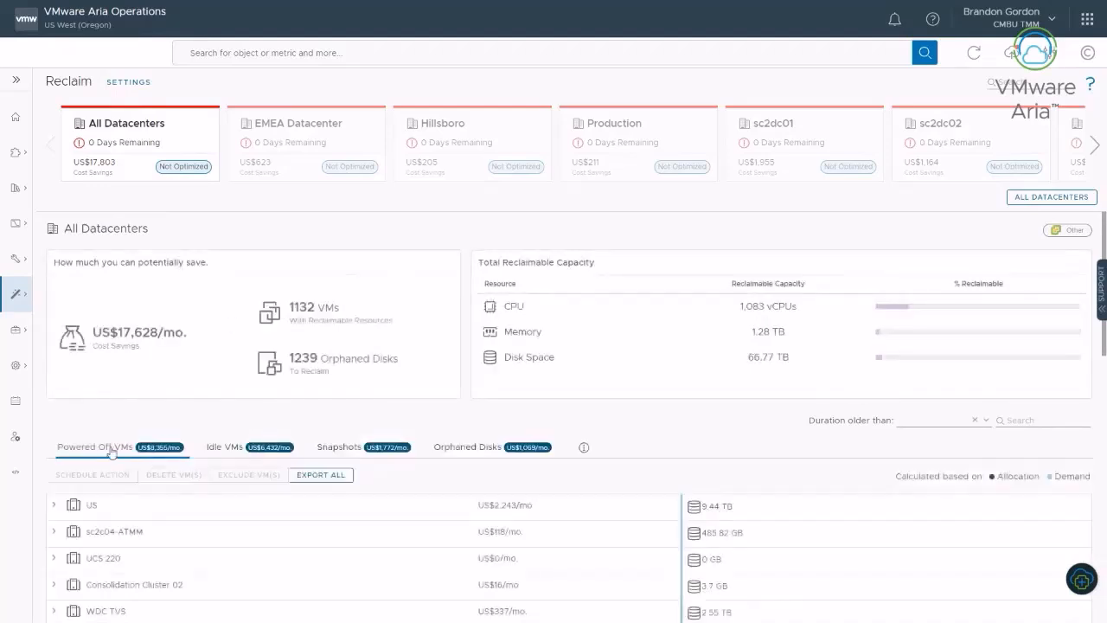
# - Show the idle VMs, expand the US cluster and select locust-worker-01
pyautogui.click(229, 449)
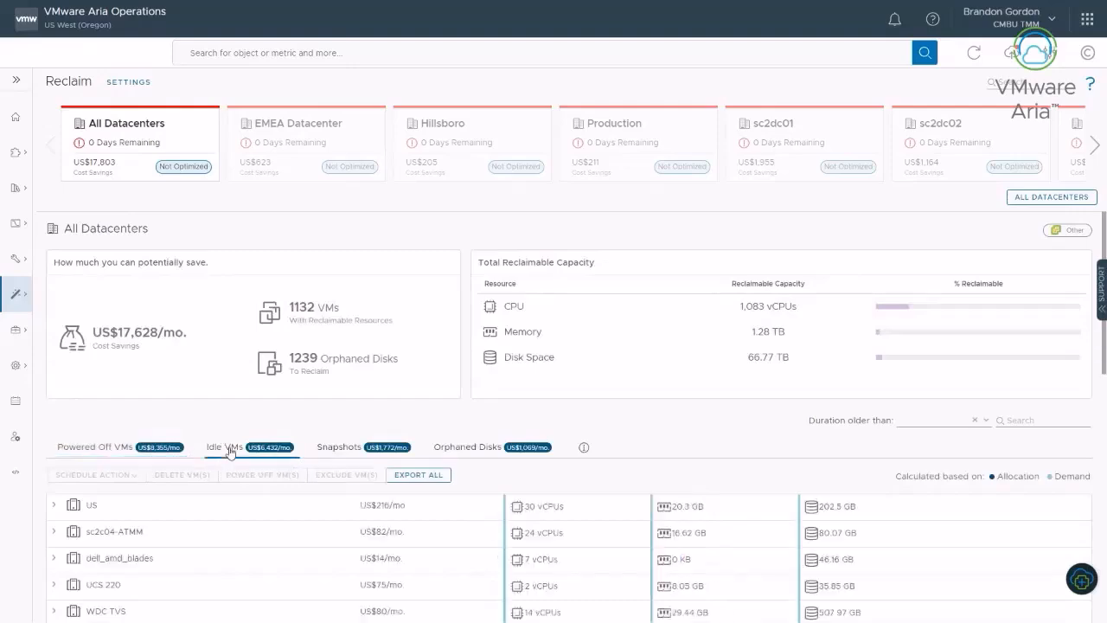
pyautogui.click(54, 504)
pyautogui.scroll(-1, 126, 307)
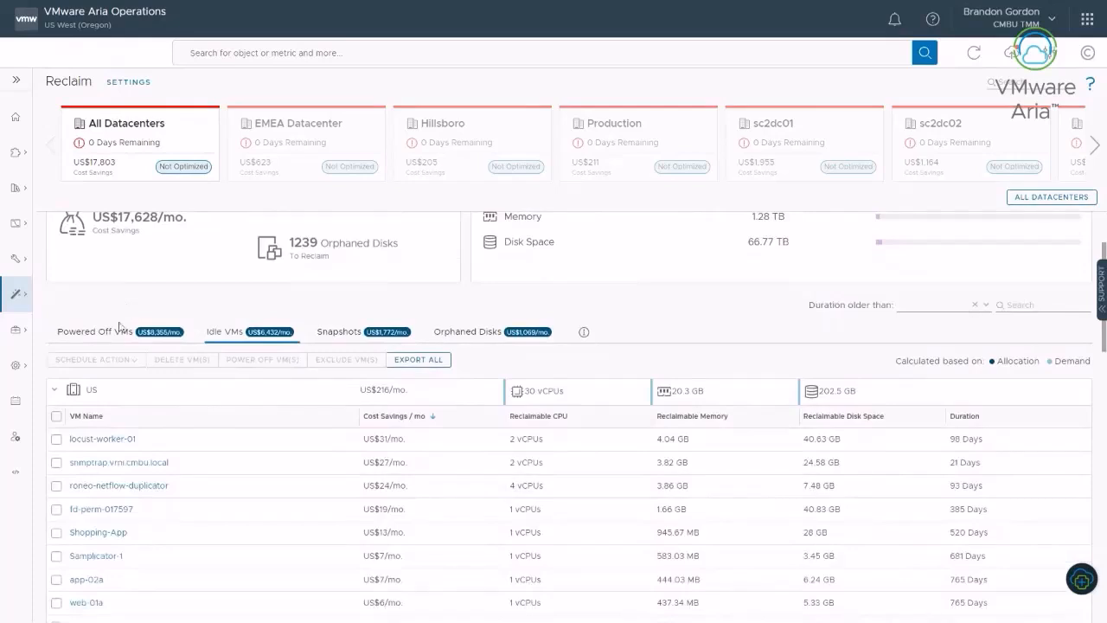
pyautogui.click(55, 439)
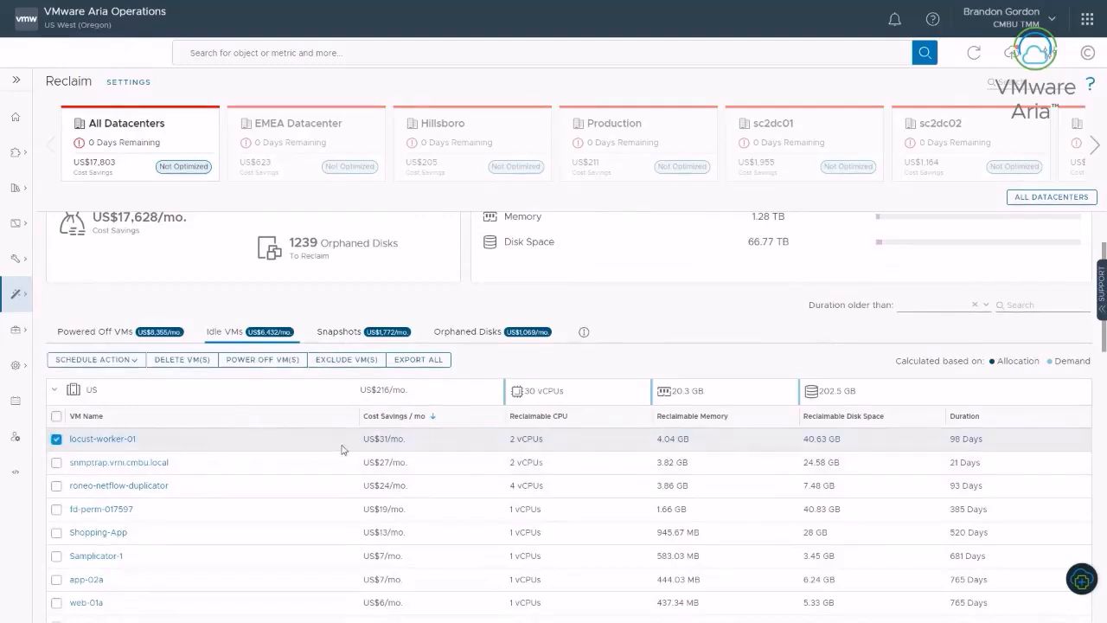
# - Review the cost savings, reclaimable CPU, memory and disk space, and idle duration of locust-worker-01
pyautogui.moveTo(364, 444); pyautogui.dragTo(413, 445)
pyautogui.moveTo(508, 441); pyautogui.dragTo(560, 444)
pyautogui.moveTo(656, 441); pyautogui.dragTo(696, 445)
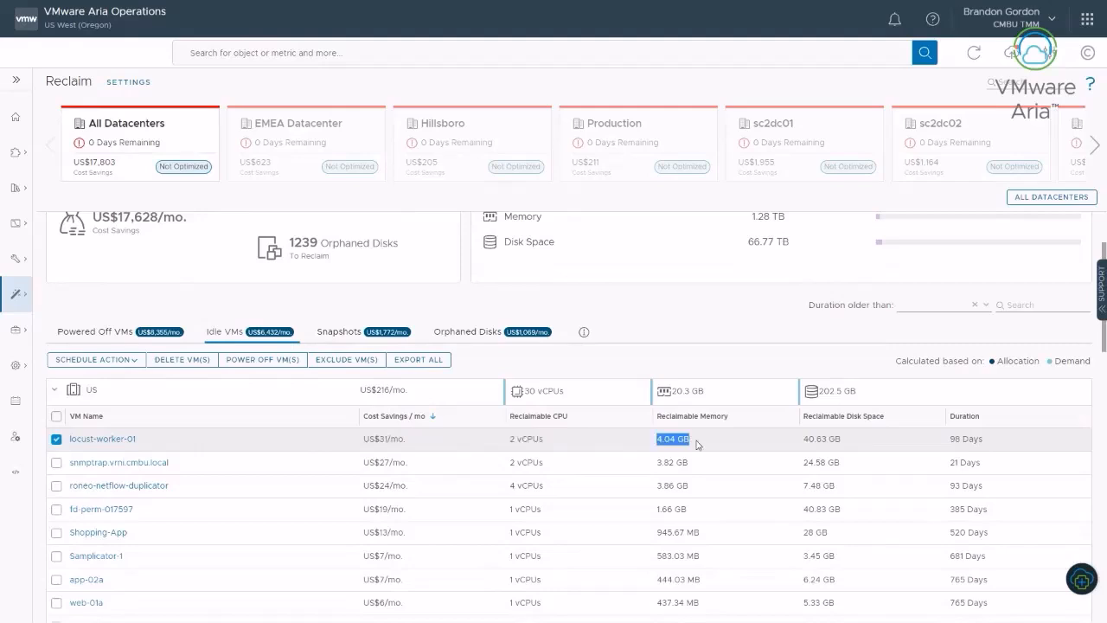
pyautogui.click(839, 439)
pyautogui.moveTo(841, 439); pyautogui.dragTo(804, 442)
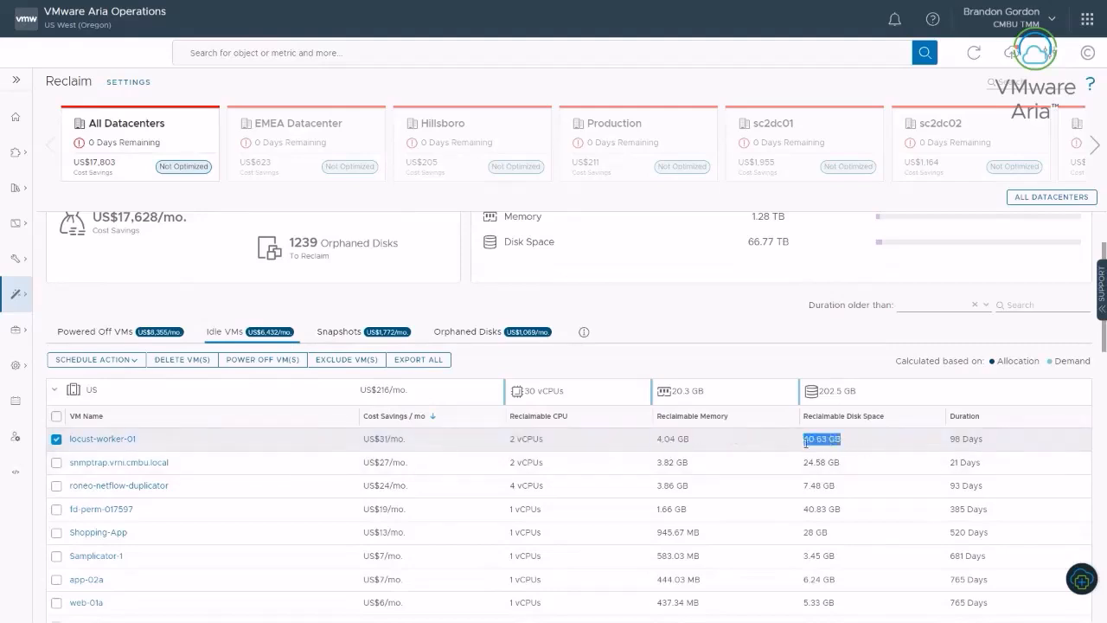
pyautogui.moveTo(998, 445); pyautogui.dragTo(952, 442)
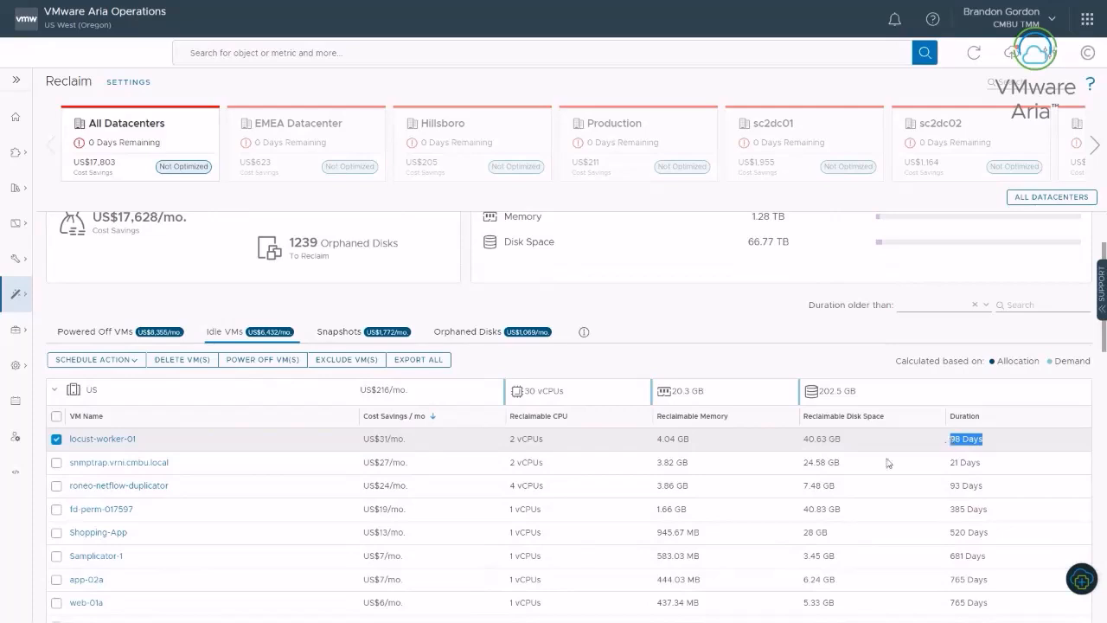
# - Preview the scheduled power-off job form for locust-worker-01 and cancel it
pyautogui.click(134, 360)
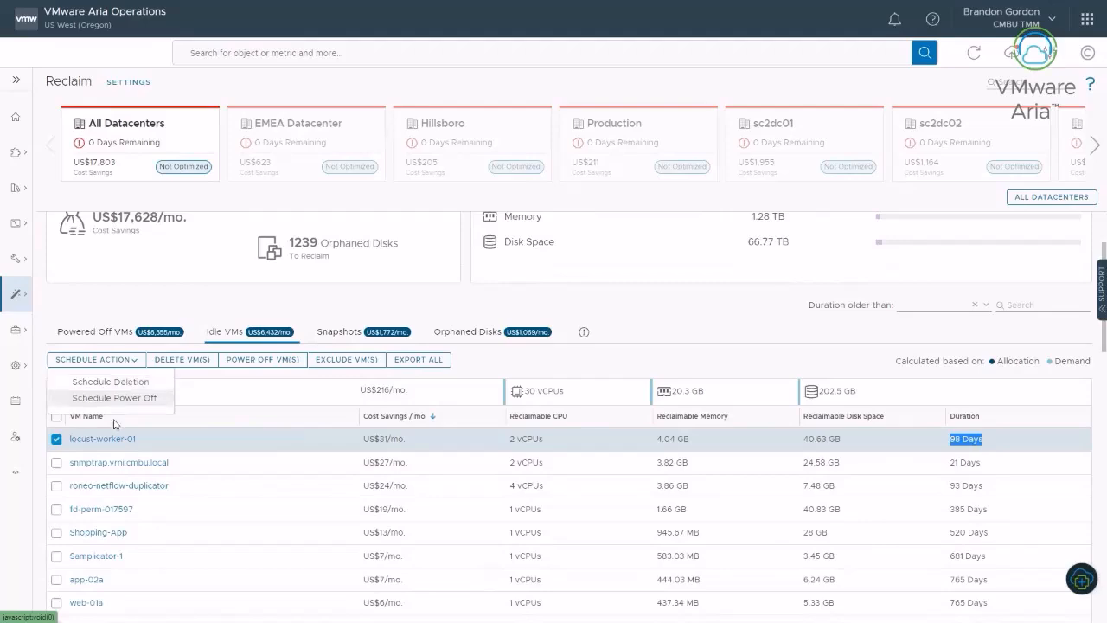
pyautogui.click(117, 399)
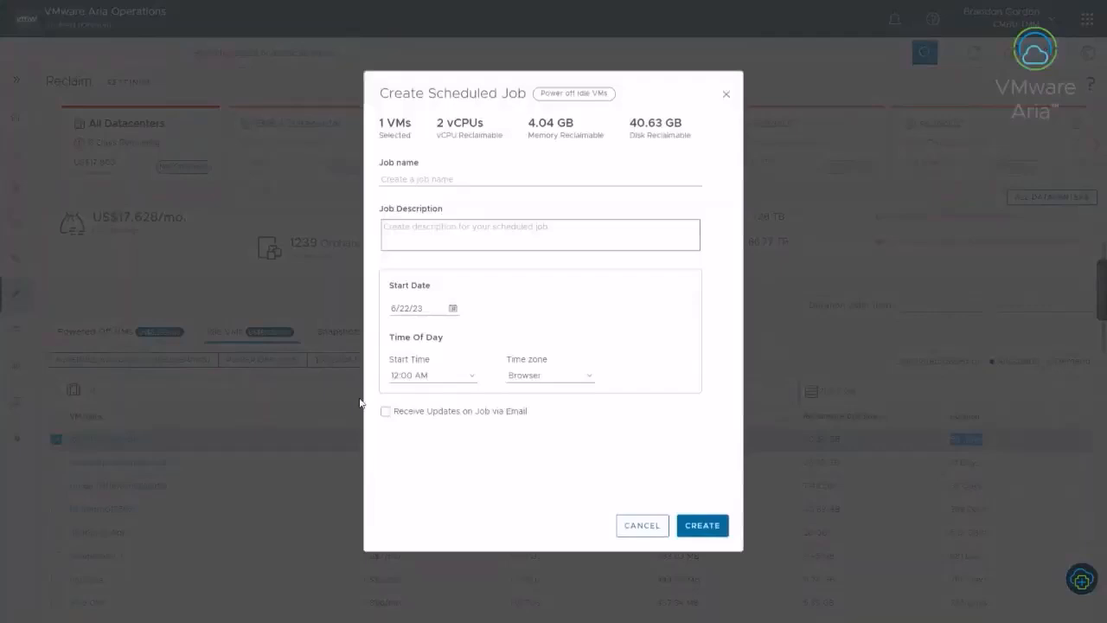
pyautogui.click(631, 529)
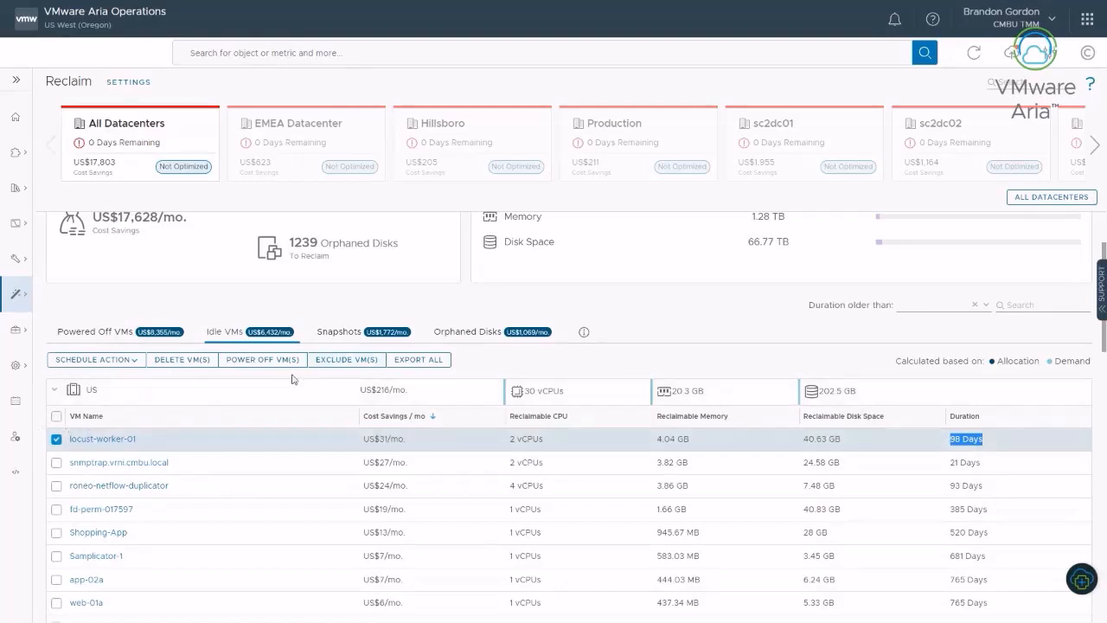
# - Show the reclaimable snapshots, expand the US cluster and select dc-north
pyautogui.click(345, 331)
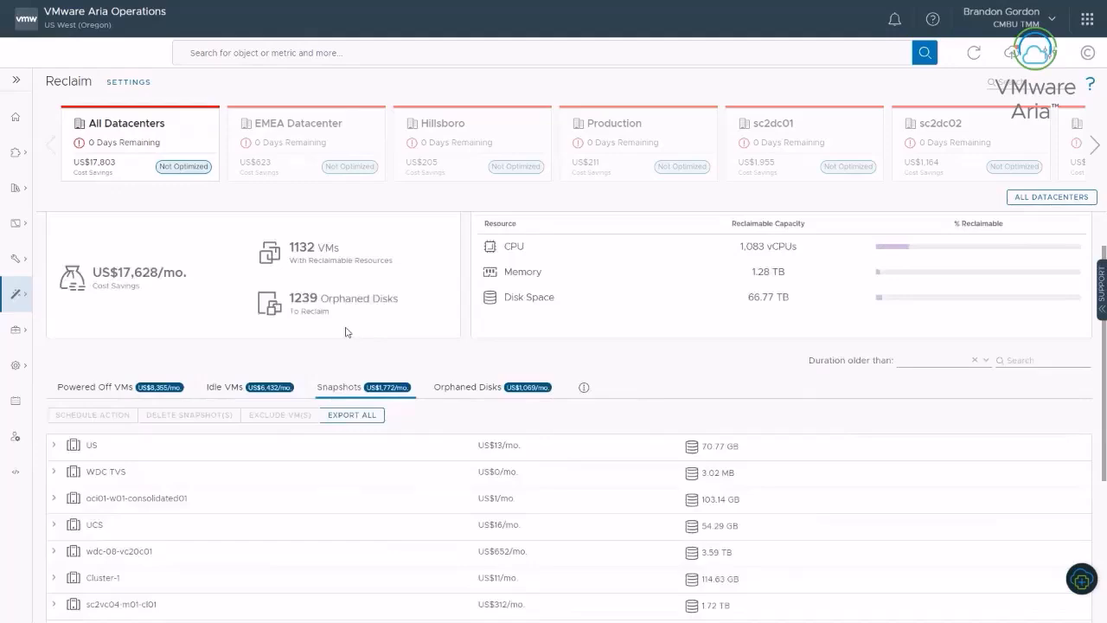
pyautogui.click(54, 446)
pyautogui.scroll(-2, 229, 491)
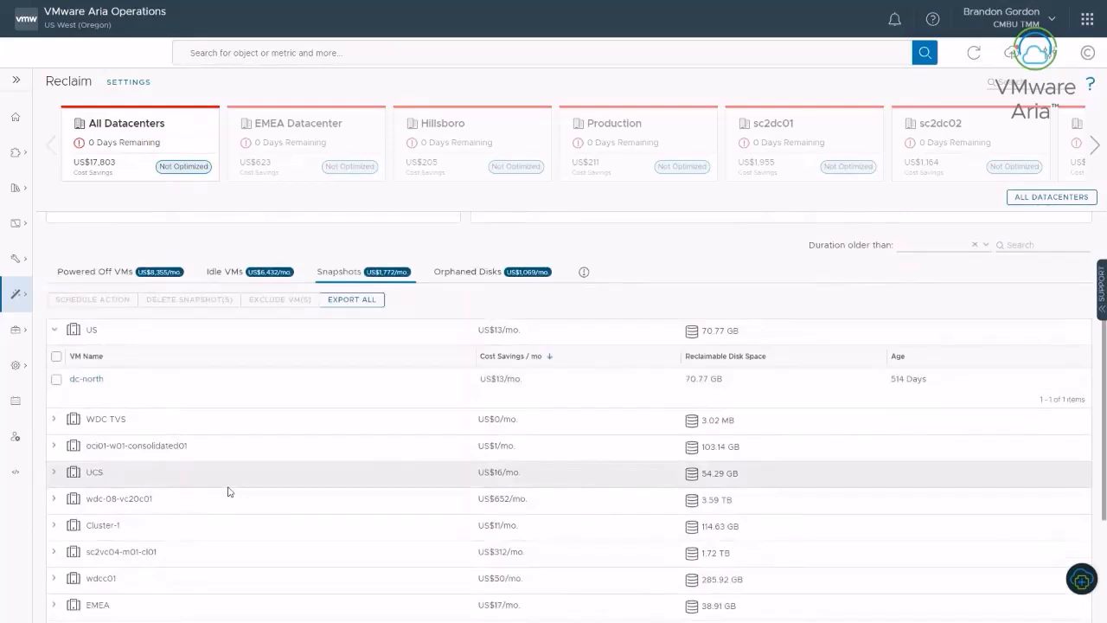
pyautogui.click(57, 379)
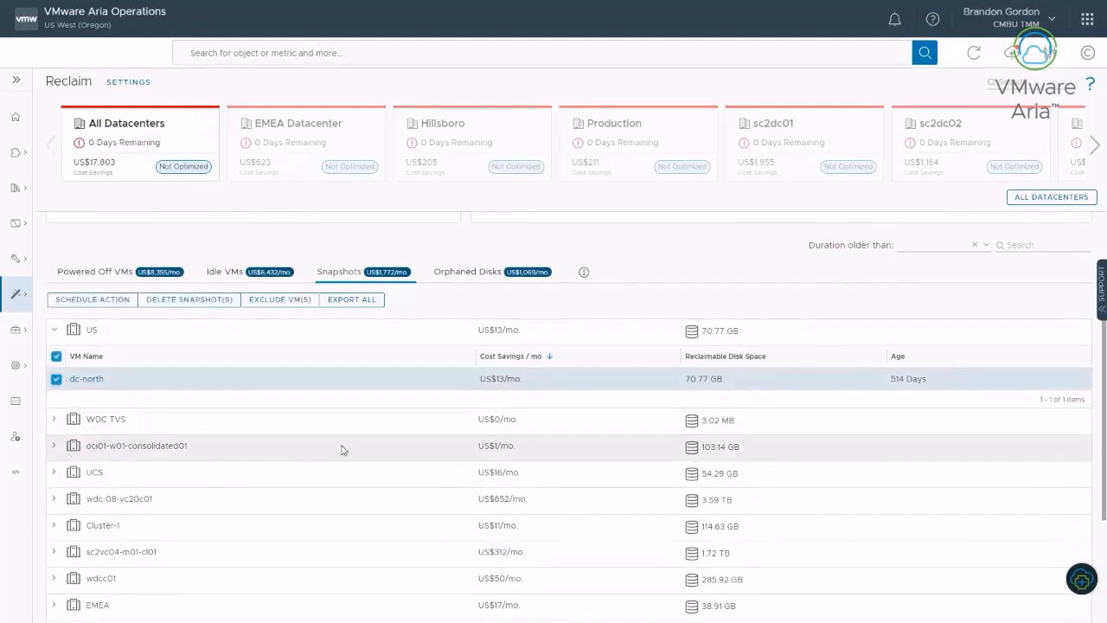
# - Review the cost savings, reclaimable disk space and age of the dc-north snapshot
pyautogui.moveTo(479, 379); pyautogui.dragTo(535, 381)
pyautogui.moveTo(685, 379); pyautogui.dragTo(739, 381)
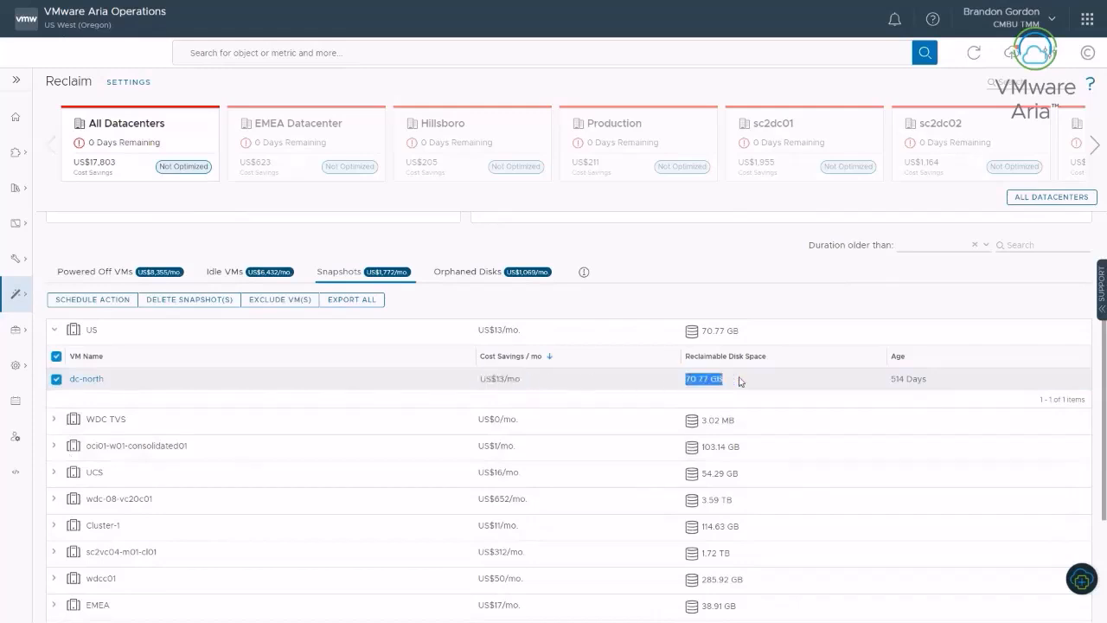
pyautogui.moveTo(904, 379); pyautogui.dragTo(893, 378)
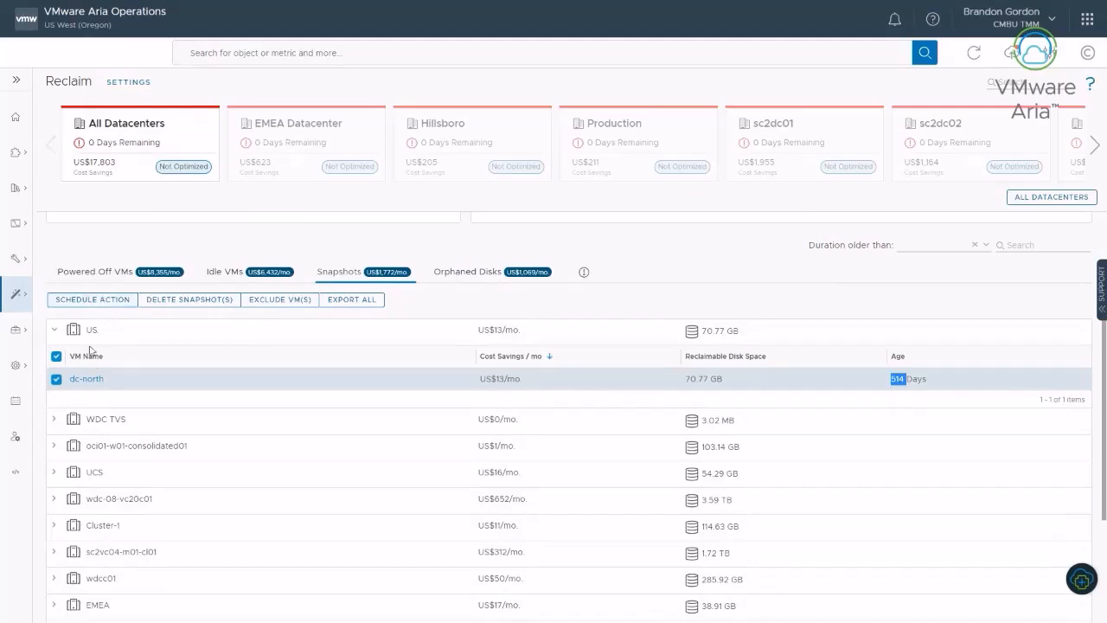
# - Select the orphaned disk phoenix-app-oph-849392_11.vmdk in datastore_sdh1 and review its cost savings, reclaimable disk space and last modification age
pyautogui.click(467, 274)
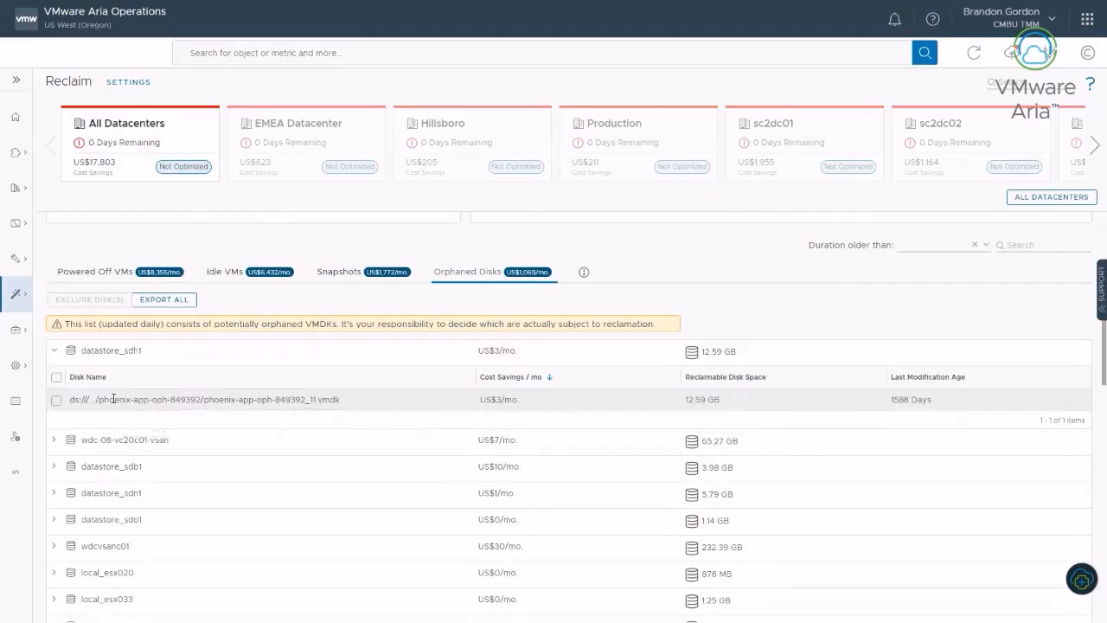
pyautogui.click(56, 399)
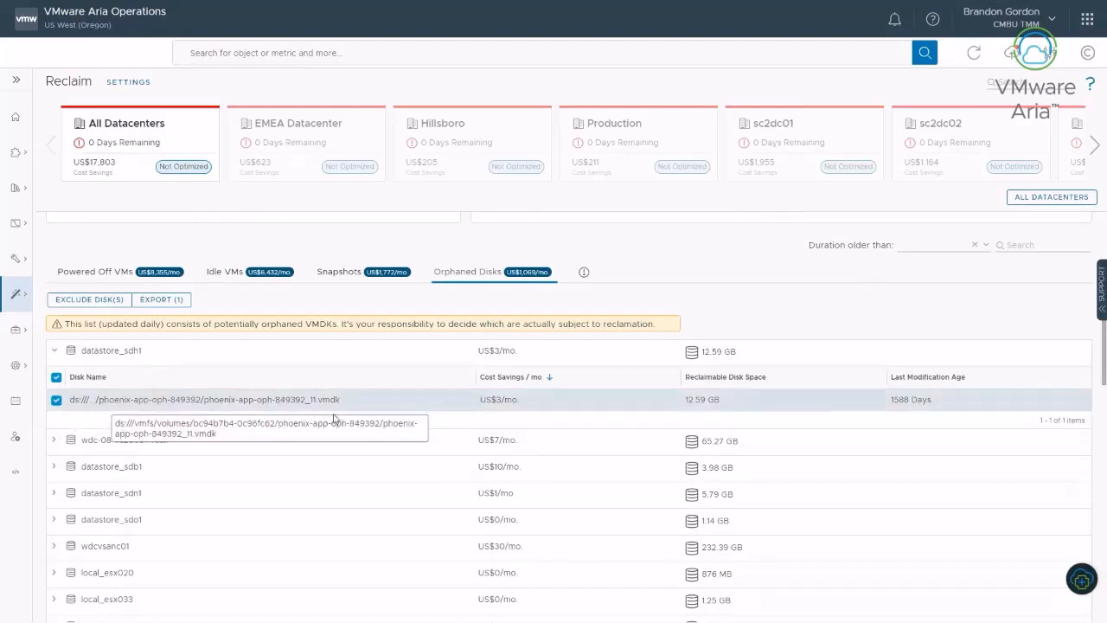
pyautogui.moveTo(480, 407); pyautogui.dragTo(542, 407)
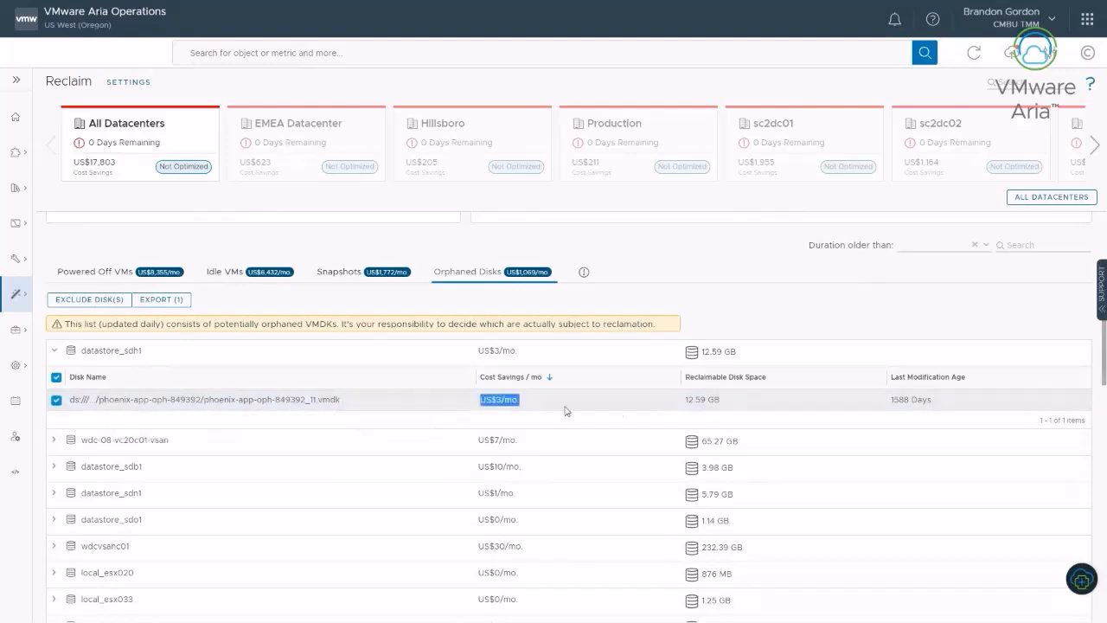
pyautogui.moveTo(686, 400); pyautogui.dragTo(732, 404)
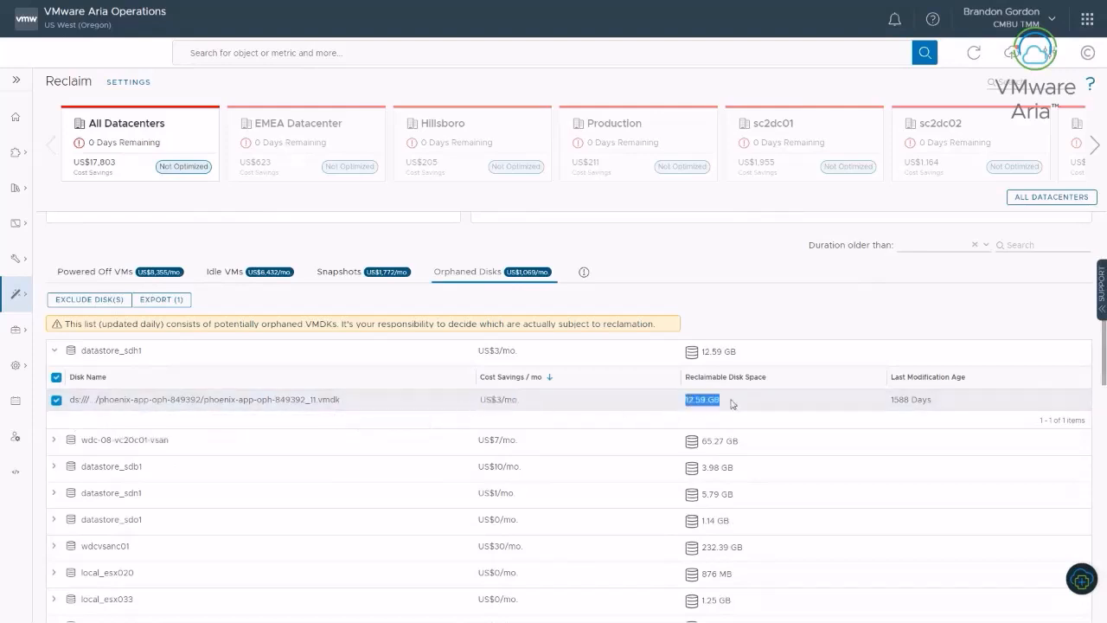
pyautogui.moveTo(890, 400); pyautogui.dragTo(911, 402)
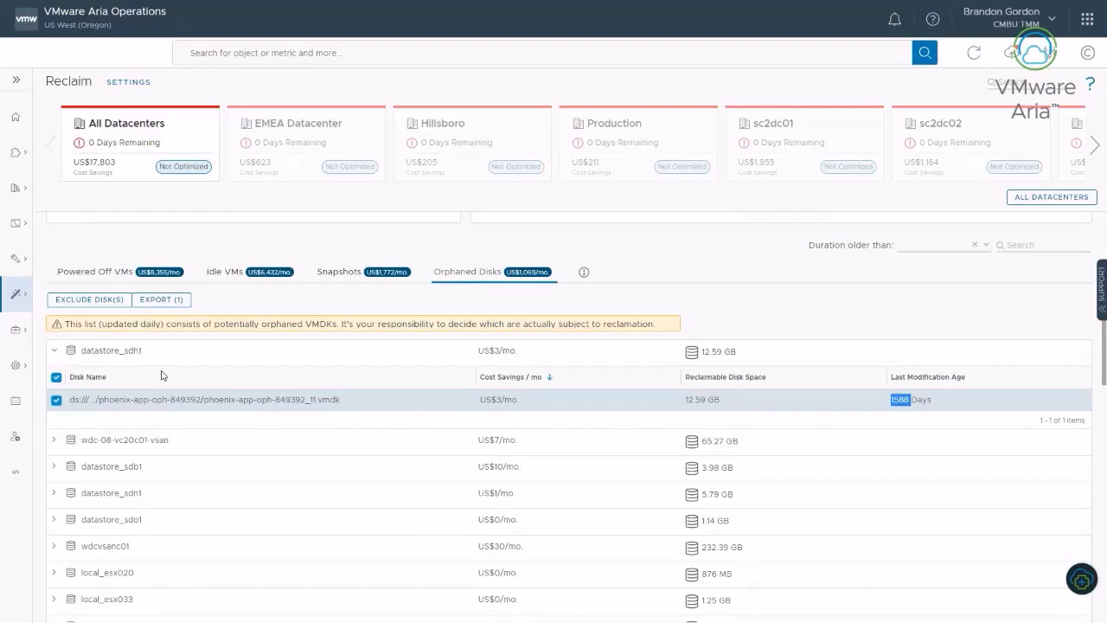
# - Read the definitions of the powered-off VM, idle VM, snapshot and orphaned disk categories and close them
pyautogui.click(584, 272)
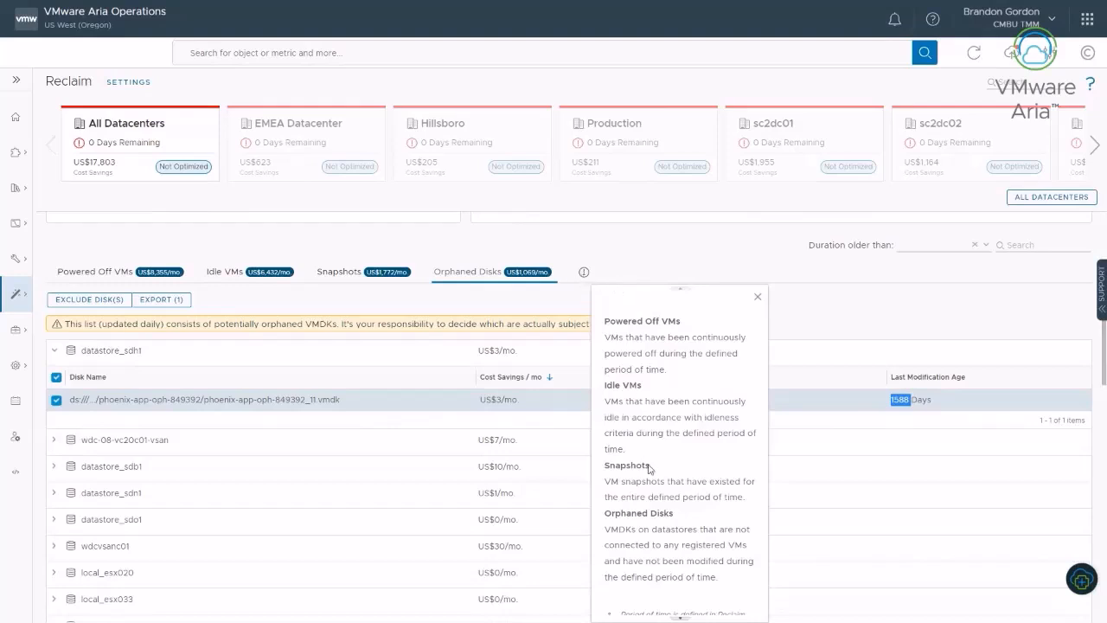
pyautogui.click(615, 253)
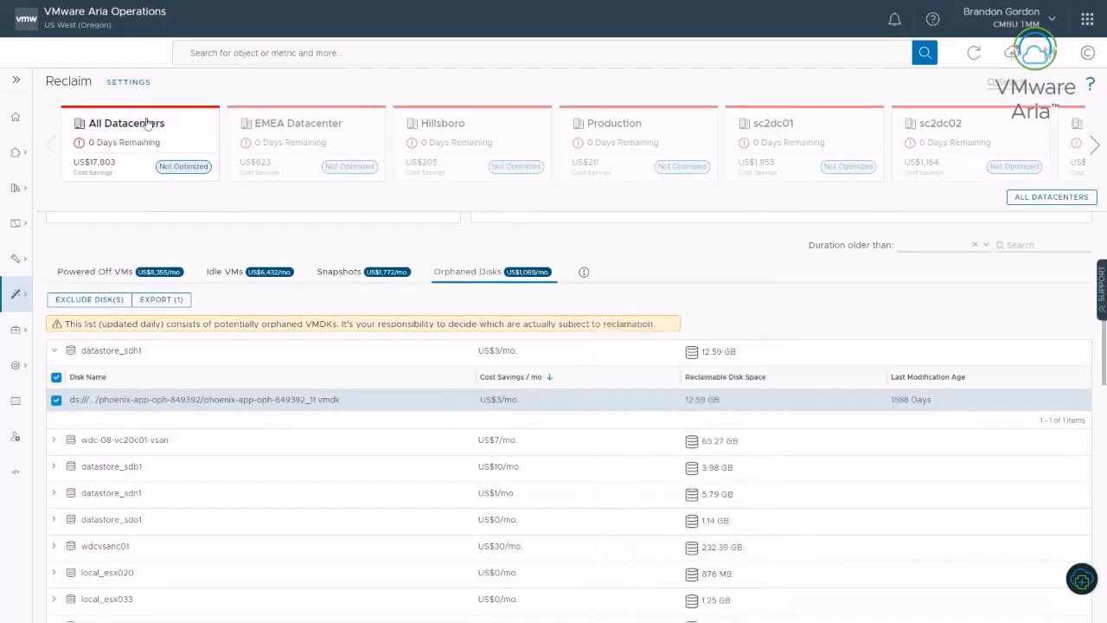
# - Open the reclamation settings and set the minimum powered-off duration for VMs to 30 days
pyautogui.click(131, 82)
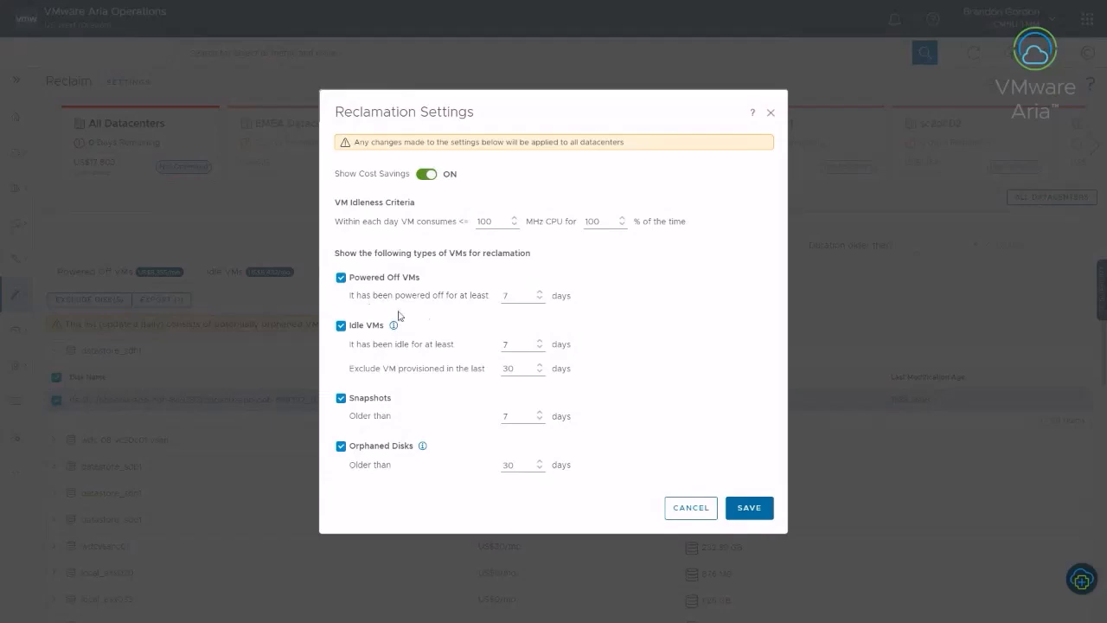
pyautogui.doubleClick(515, 297)
pyautogui.write('30')
# - Review the idle VM duration and provisioning exclusion, and set the VM idleness criteria to 95 % of the time
pyautogui.doubleClick(522, 344)
pyautogui.doubleClick(517, 368)
pyautogui.click(517, 368)
pyautogui.doubleClick(488, 222)
pyautogui.doubleClick(594, 222)
pyautogui.press('BackSpace')
pyautogui.write('5')
pyautogui.click(619, 251)
# - Set the snapshot age threshold to 3 days and open the orphaned disks' age threshold for editing
pyautogui.moveTo(529, 417); pyautogui.dragTo(484, 424)
pyautogui.write('3')
pyautogui.doubleClick(516, 467)
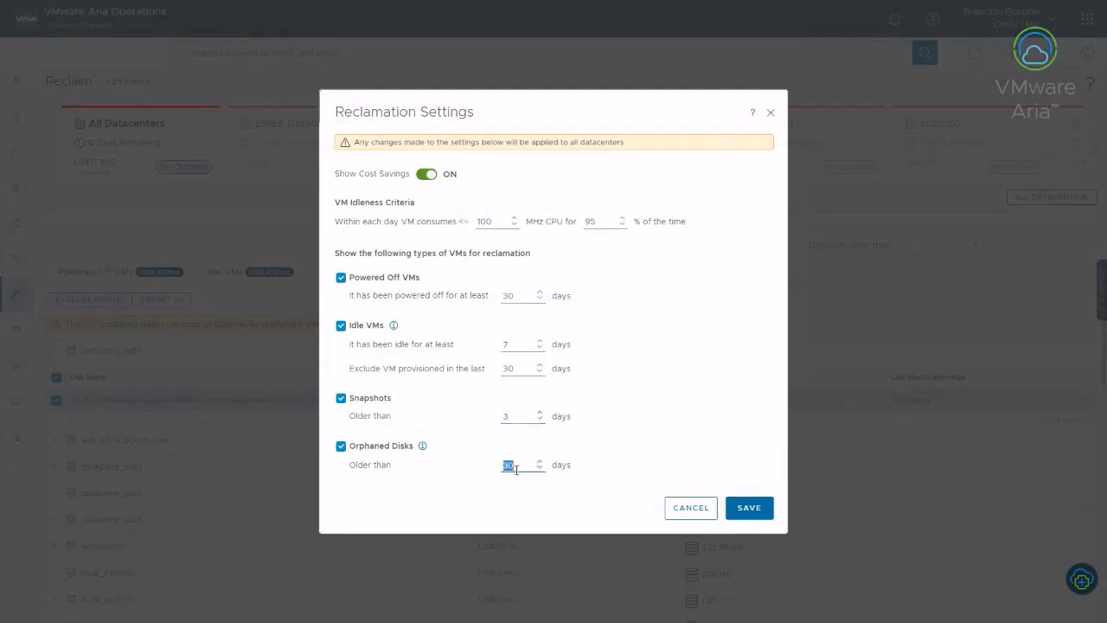